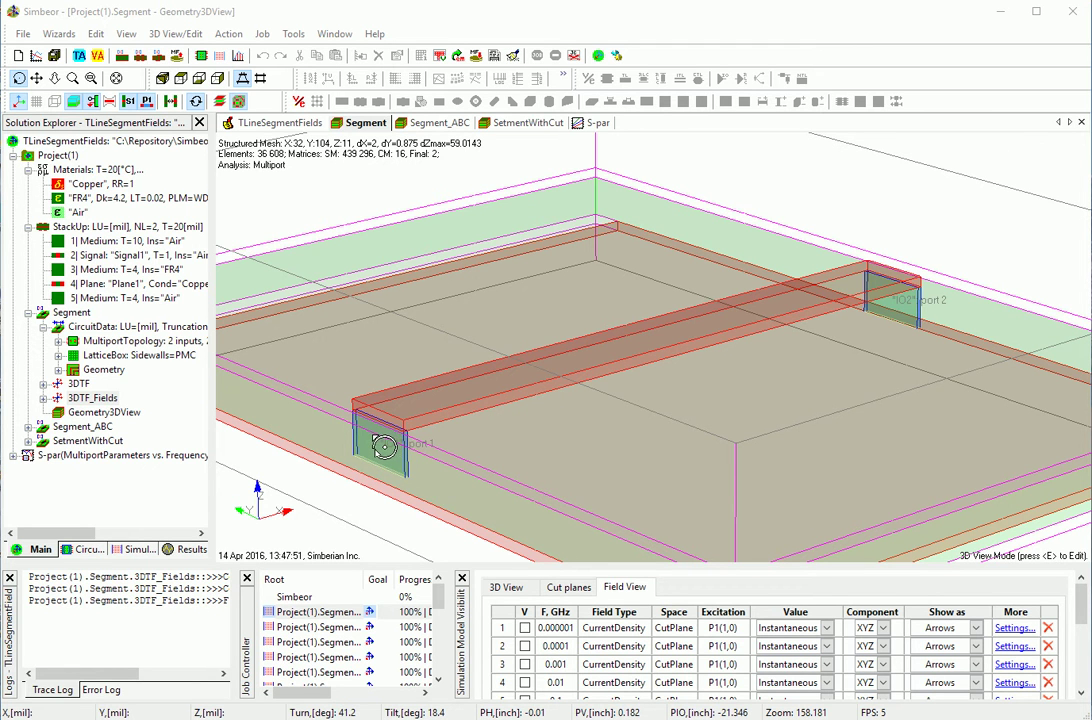
# - Orbit and zoom the 3D view to frame the whole microstrip segment obliquely
pyautogui.moveTo(384, 447); pyautogui.dragTo(990, 398)
pyautogui.moveTo(631, 417); pyautogui.dragTo(429, 439)
pyautogui.moveTo(836, 422); pyautogui.dragTo(495, 458)
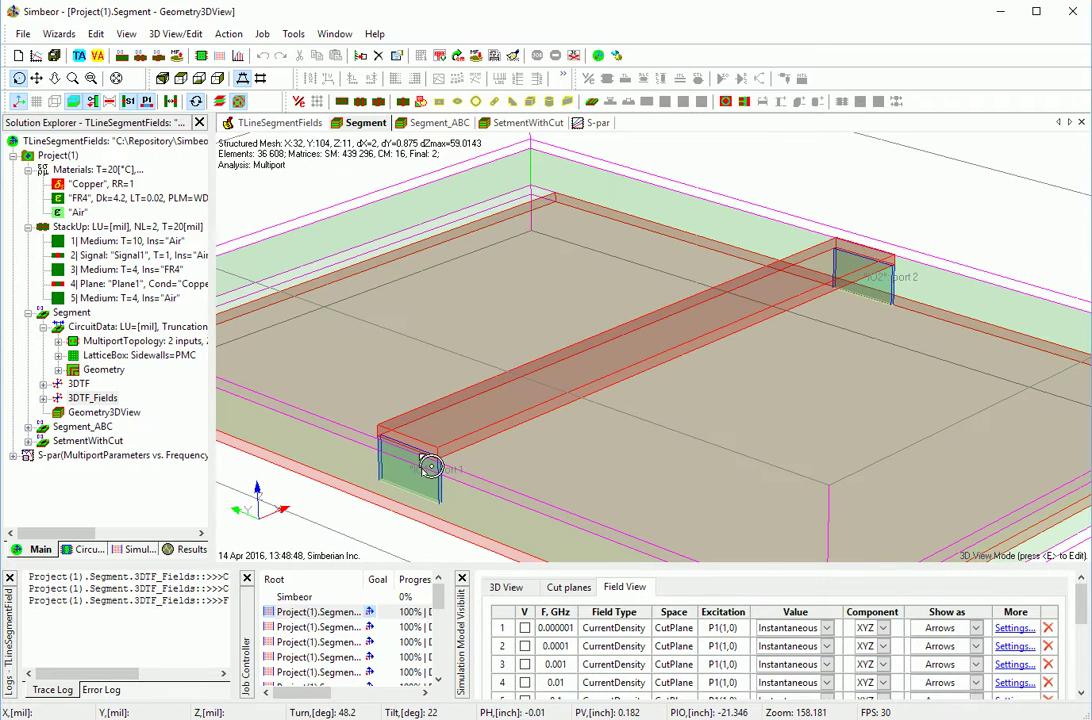
pyautogui.moveTo(449, 488); pyautogui.dragTo(447, 477)
pyautogui.scroll(-1, 474, 472)
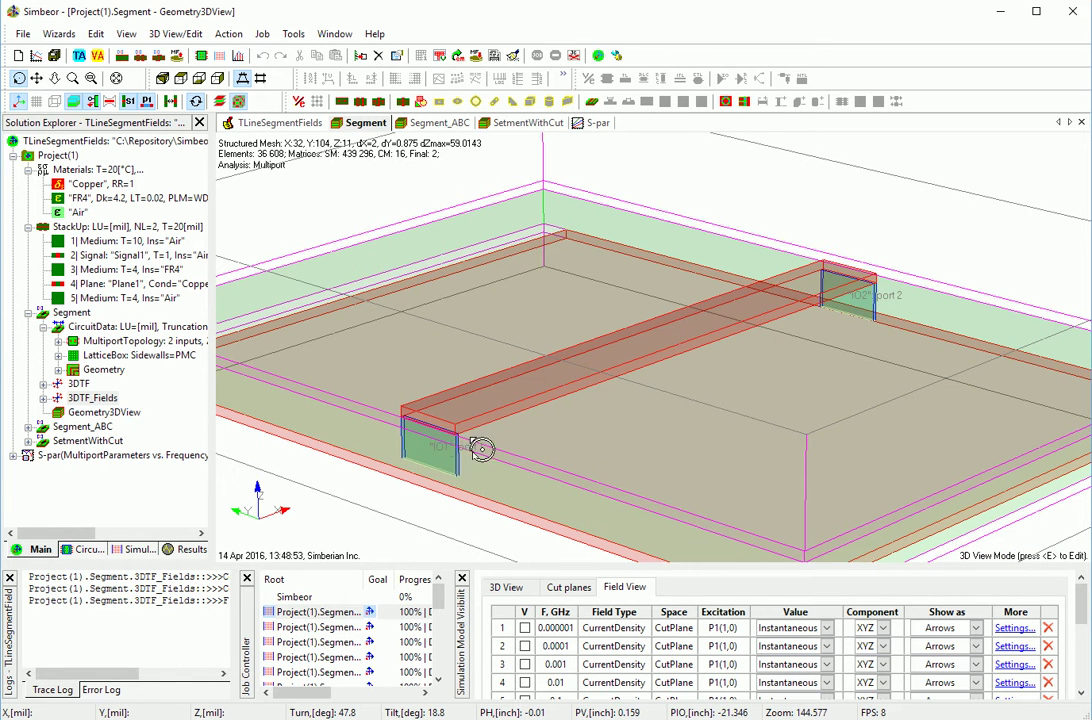
pyautogui.moveTo(882, 335); pyautogui.dragTo(782, 376)
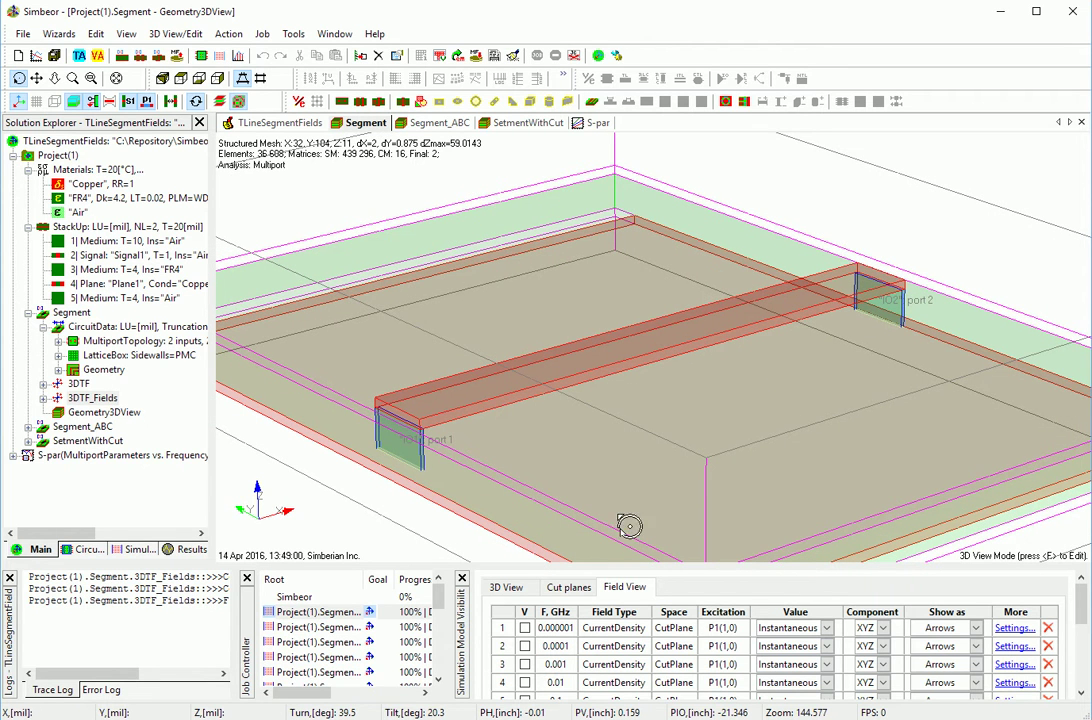
pyautogui.click(525, 629)
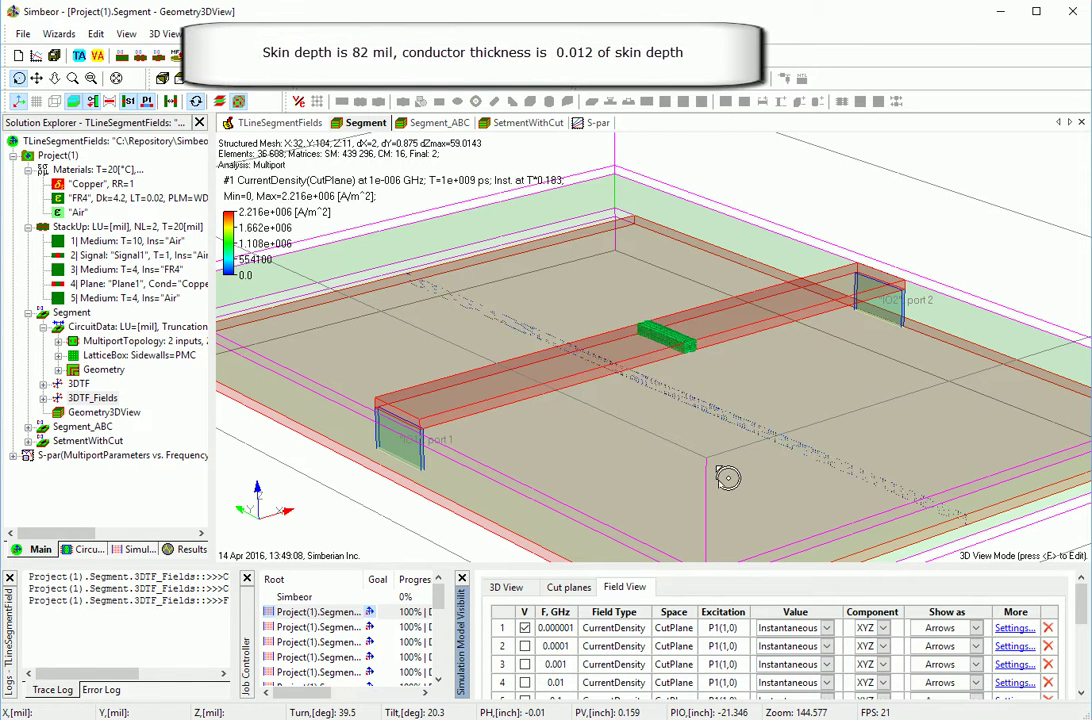
pyautogui.scroll(4, 670, 492)
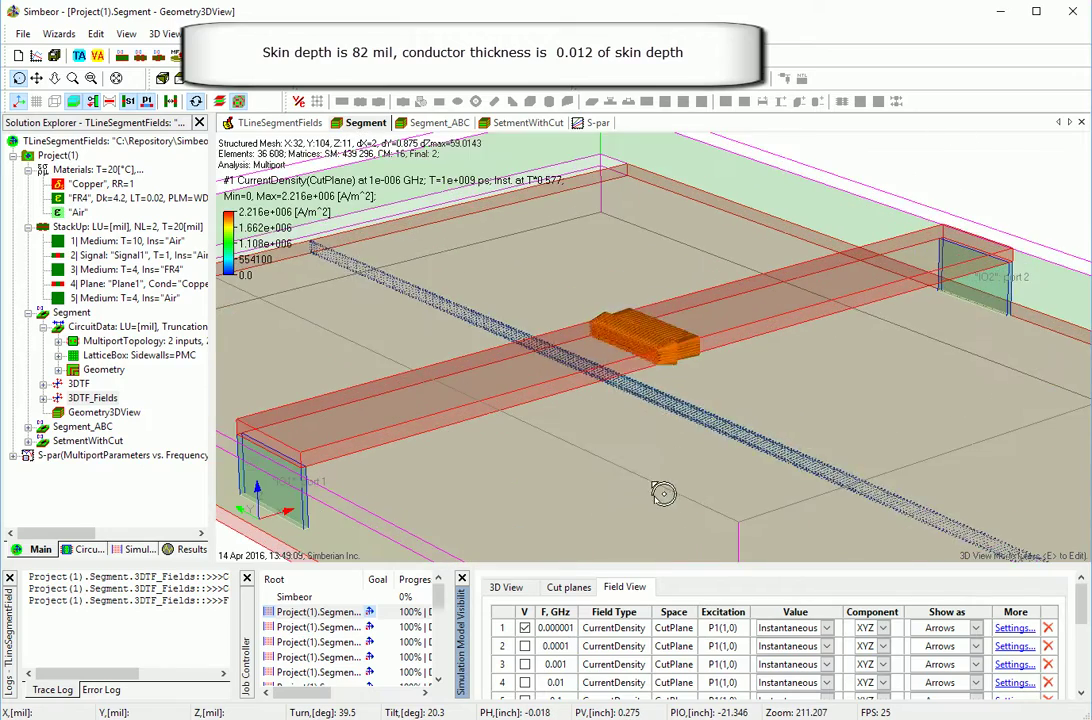
pyautogui.moveTo(648, 487); pyautogui.dragTo(566, 441)
pyautogui.scroll(3, 627, 443)
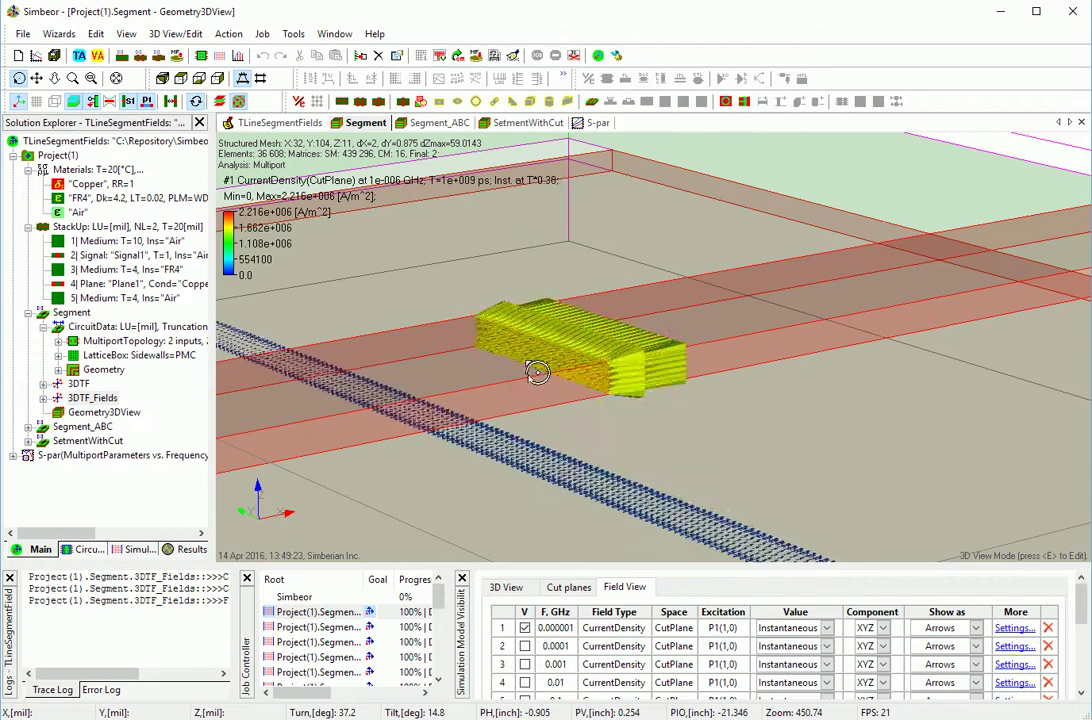
pyautogui.scroll(-1, 580, 401)
pyautogui.scroll(-5, 580, 401)
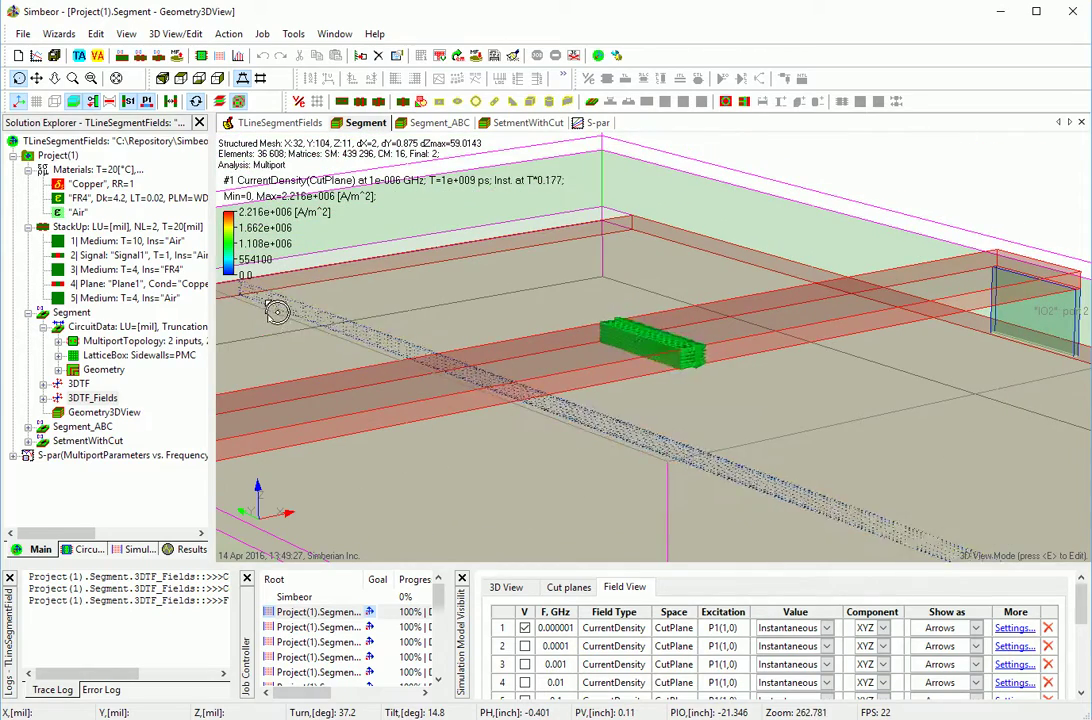
pyautogui.moveTo(723, 492); pyautogui.dragTo(695, 495)
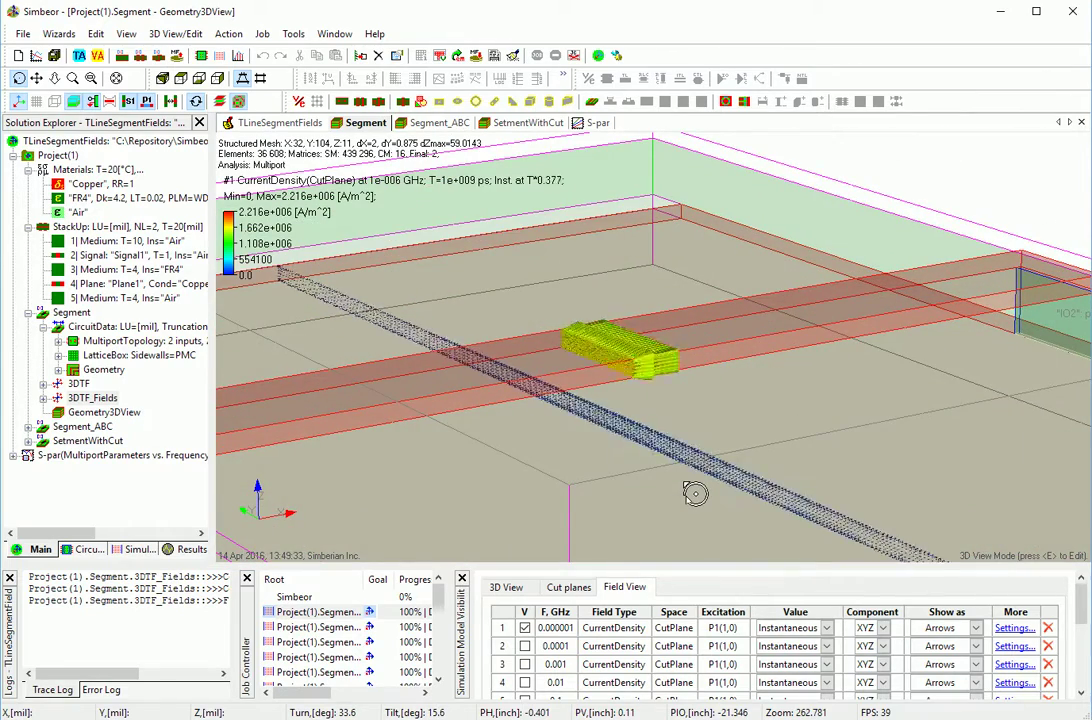
pyautogui.press('z')
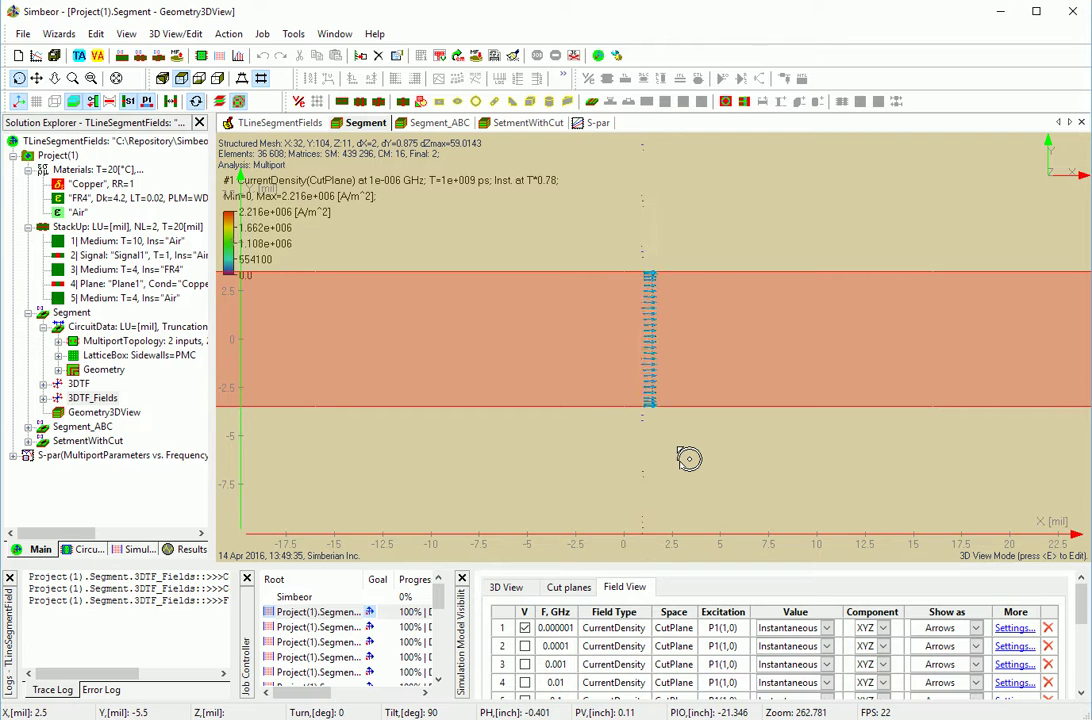
pyautogui.scroll(2, 689, 458)
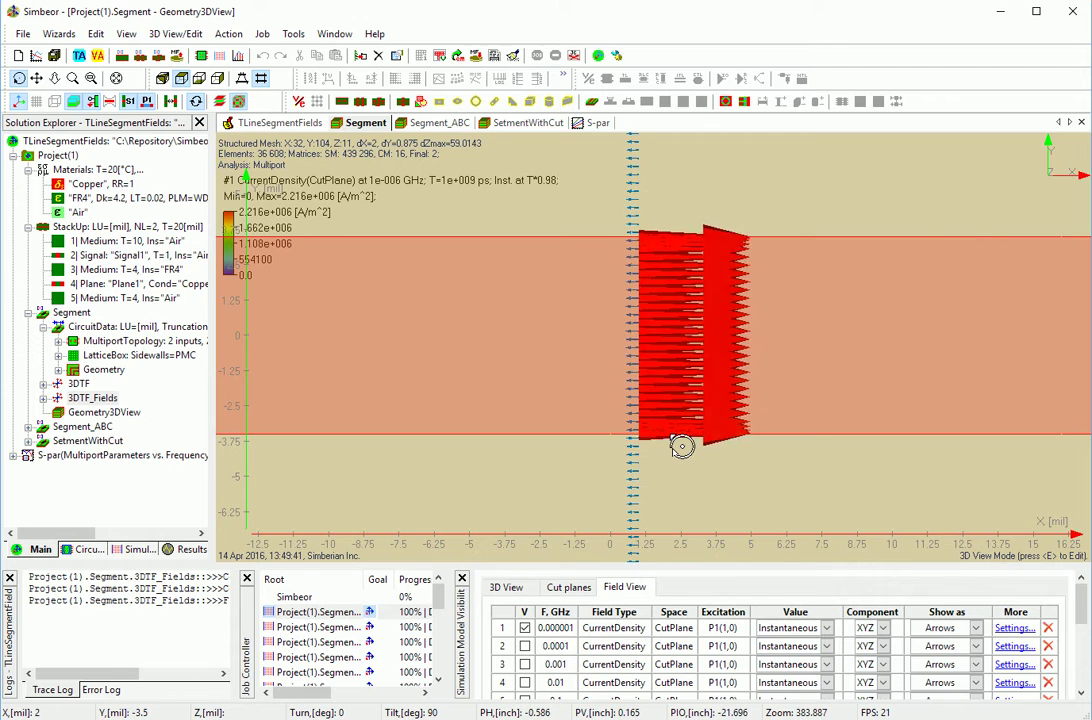
pyautogui.press('z')
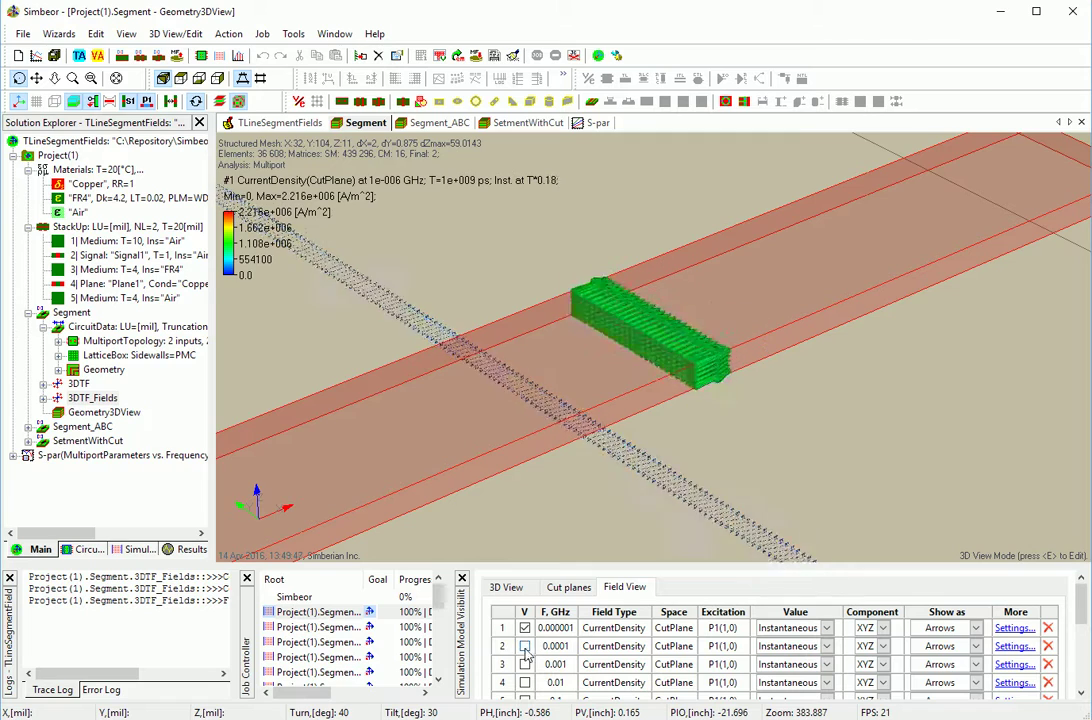
# - Switch the cut-plane field plot to 0.0001 GHz and zoom in on the arrows
pyautogui.click(524, 646)
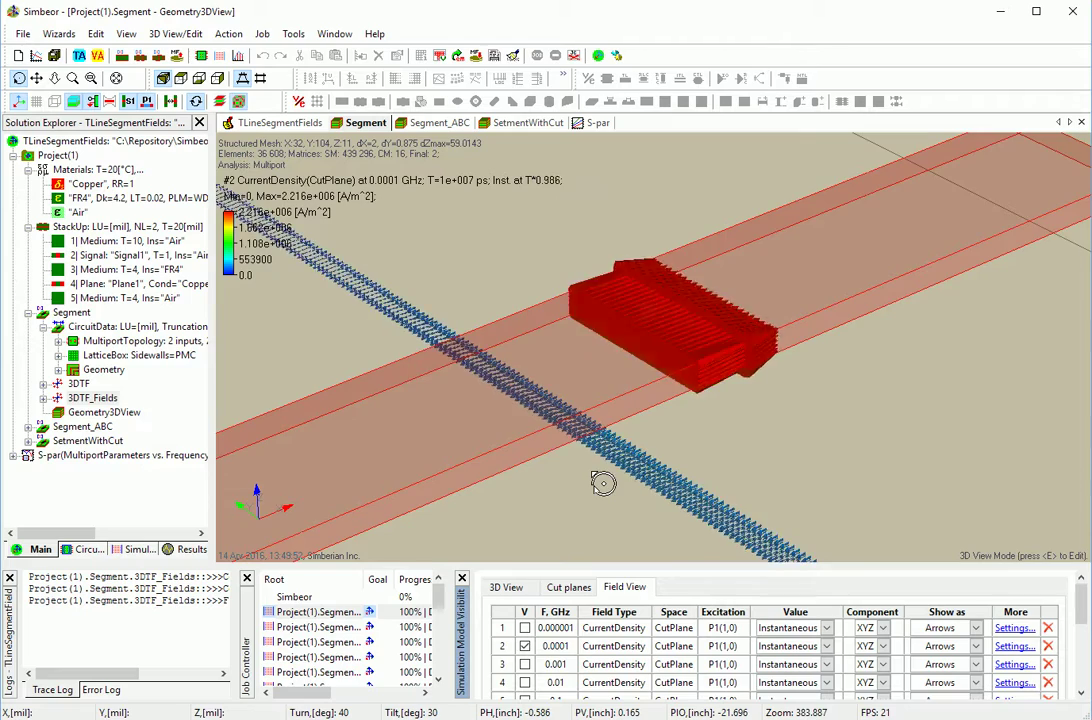
pyautogui.scroll(3, 603, 483)
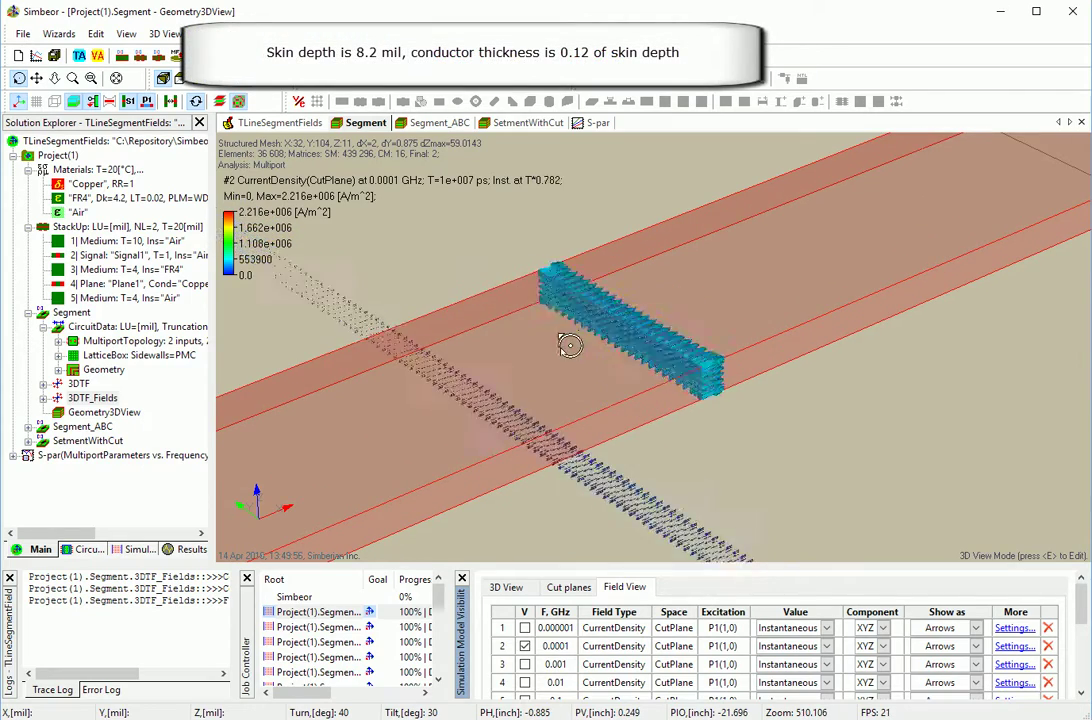
pyautogui.scroll(3, 574, 346)
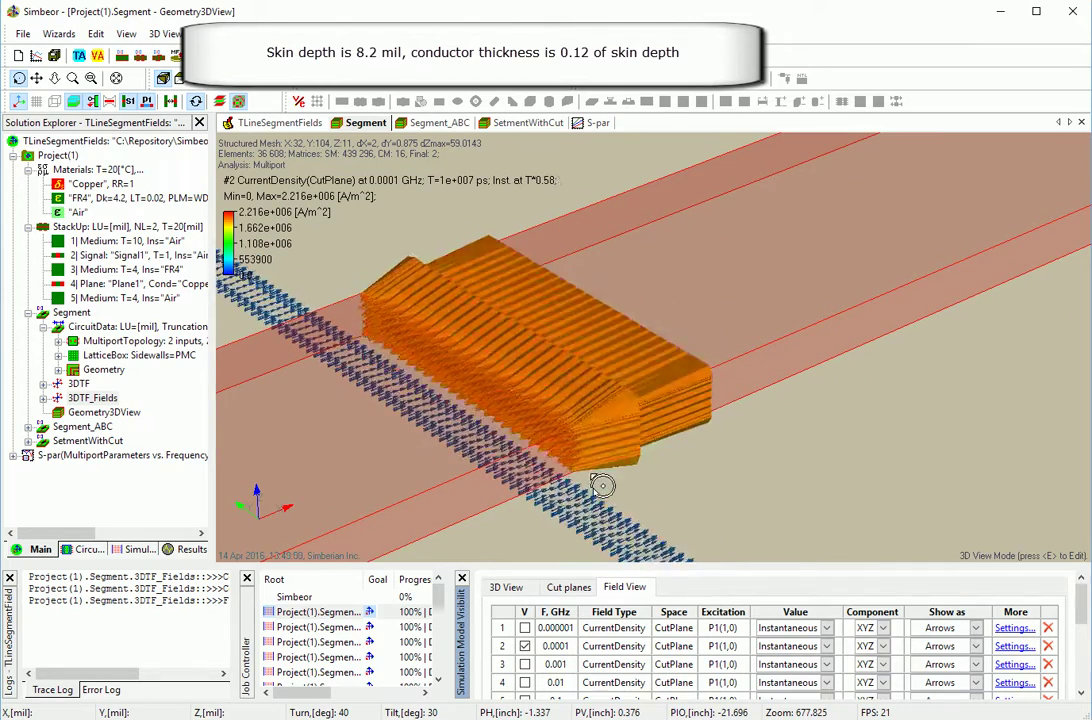
pyautogui.moveTo(602, 492); pyautogui.dragTo(559, 478)
# - Inspect the 0.0001 GHz arrows from the top view, then return to the isometric view
pyautogui.press('t')
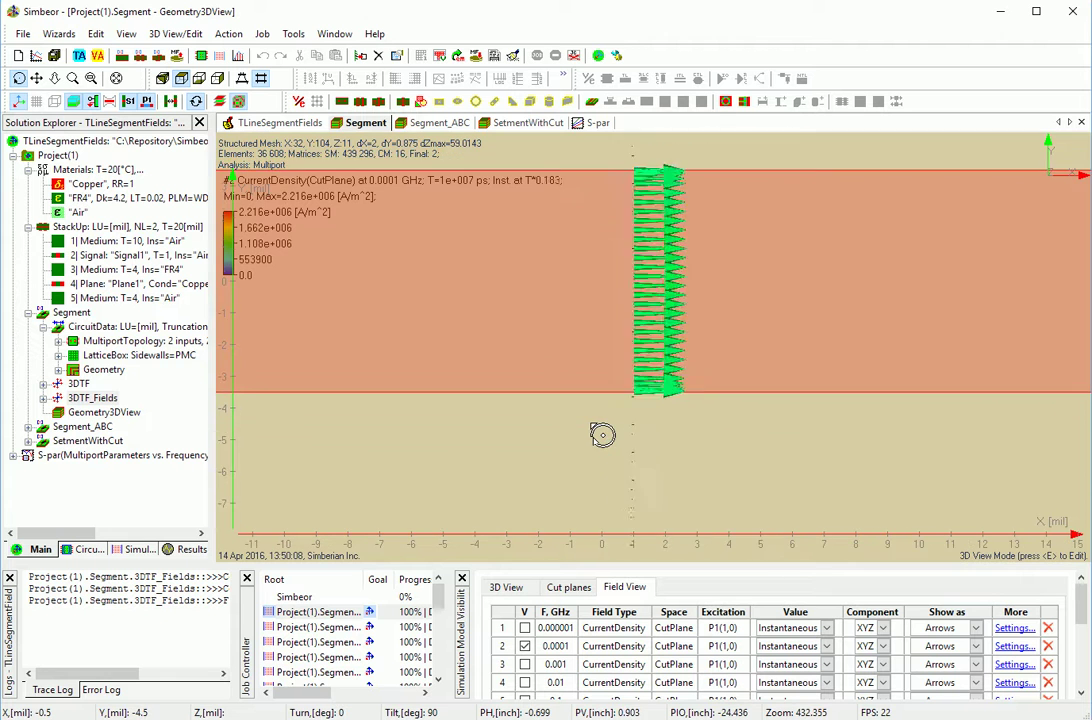
pyautogui.scroll(-1, 602, 435)
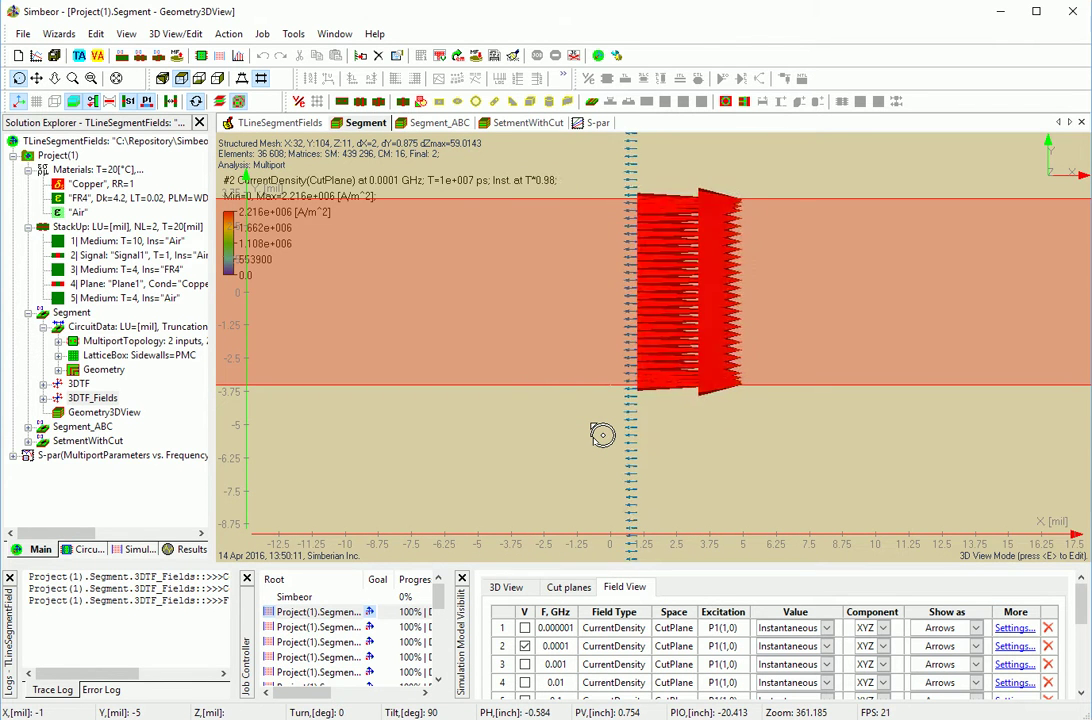
pyautogui.scroll(3, 602, 435)
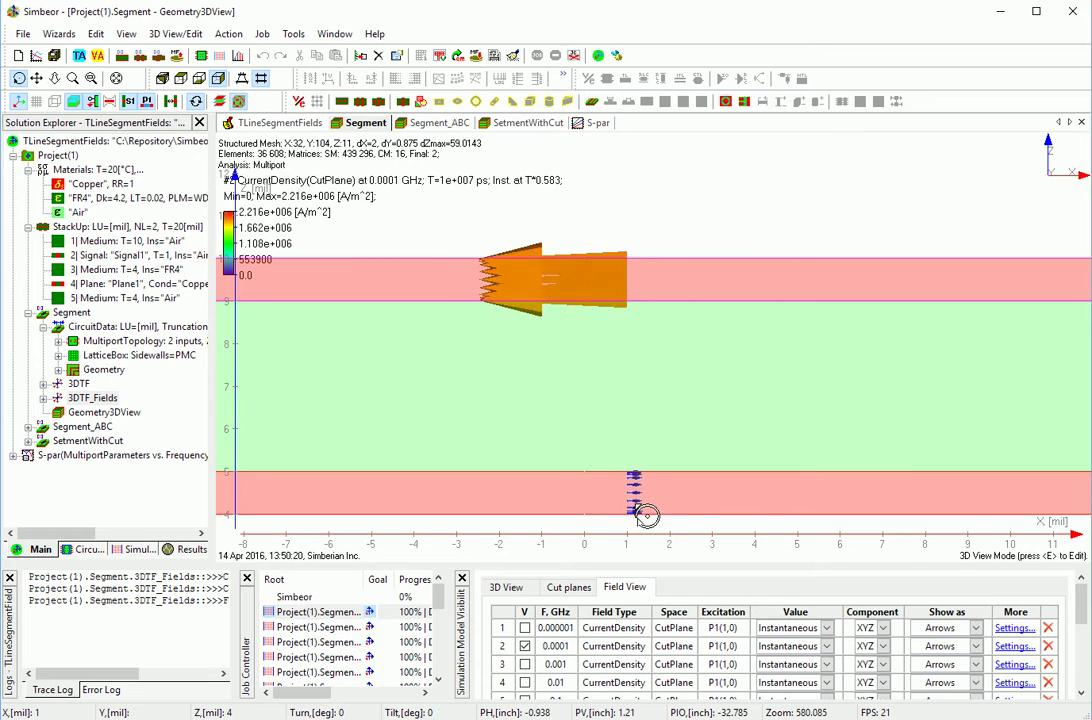
pyautogui.press('i')
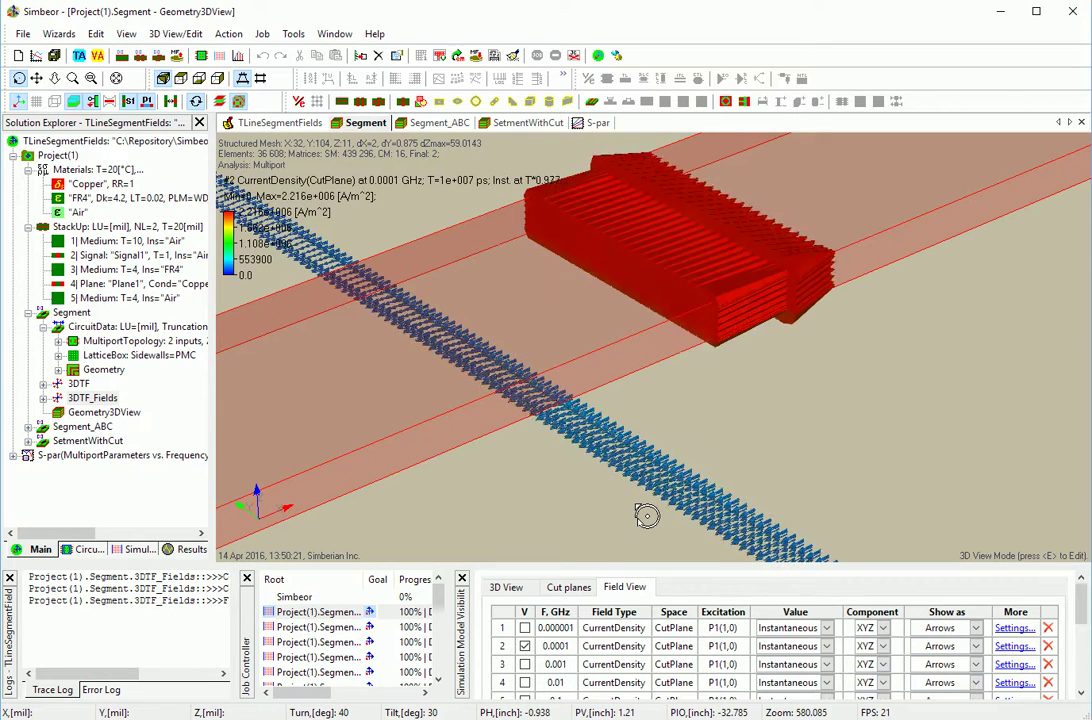
# - Show the 0.001 GHz current density in place of the 0.0001 GHz plot
pyautogui.click(525, 664)
pyautogui.click(525, 646)
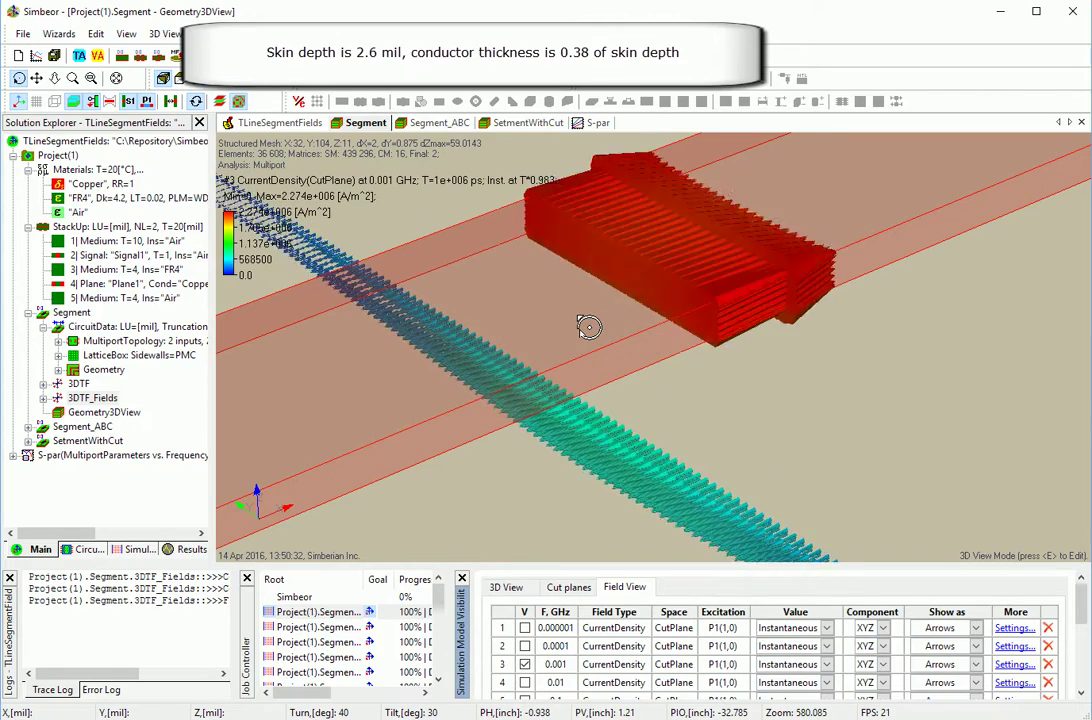
pyautogui.scroll(-2, 589, 327)
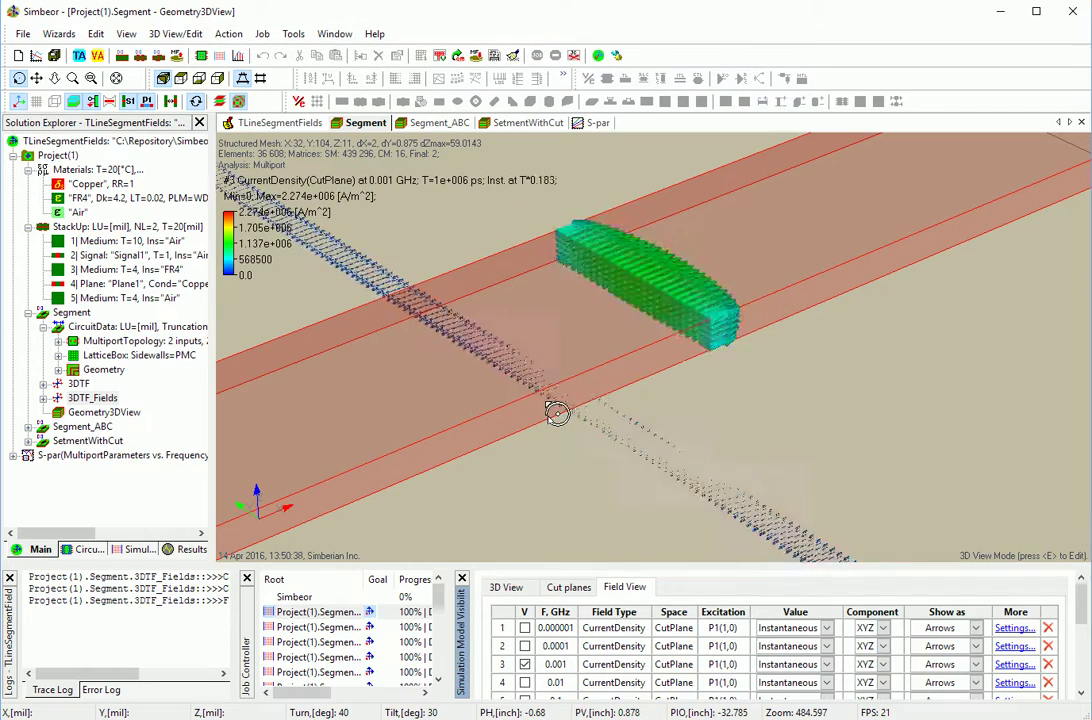
pyautogui.scroll(5, 557, 413)
pyautogui.moveTo(592, 364); pyautogui.dragTo(616, 391)
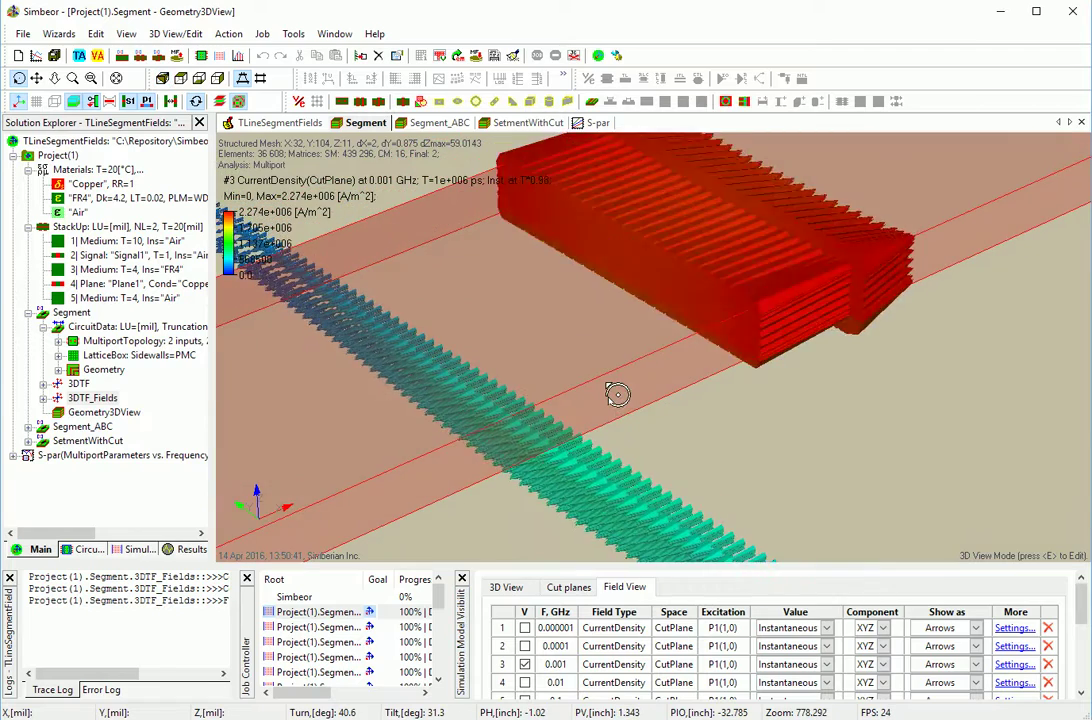
pyautogui.scroll(-3, 616, 394)
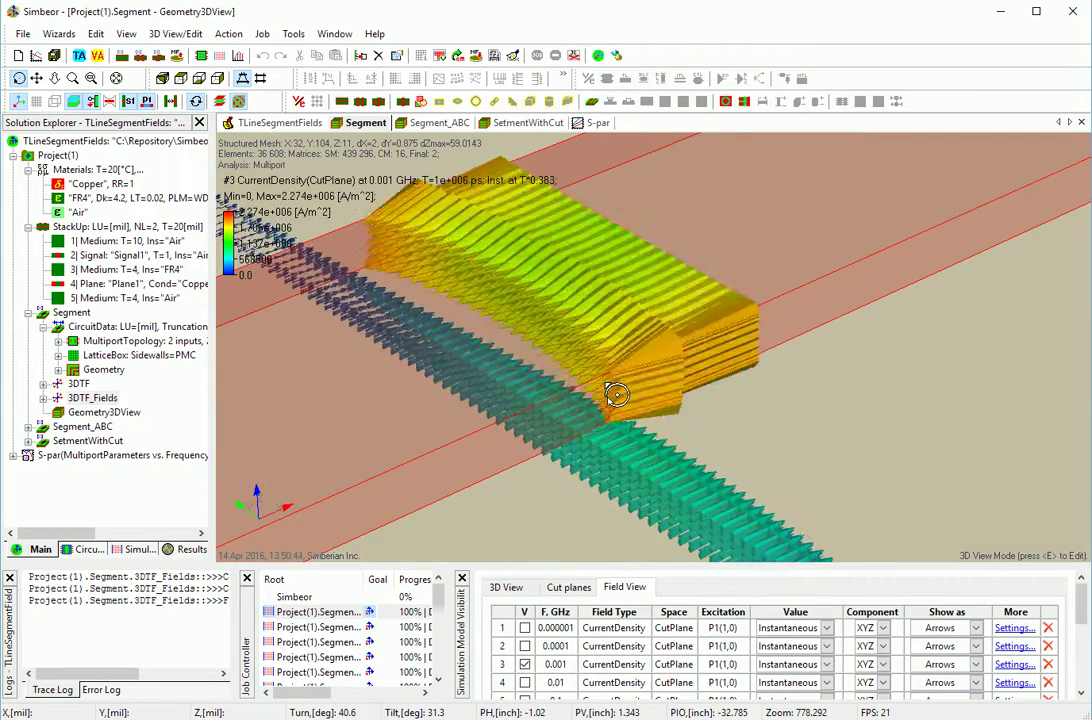
# - Inspect the 0.001 GHz cut plane from top and side views, then return to isometric
pyautogui.press('t')
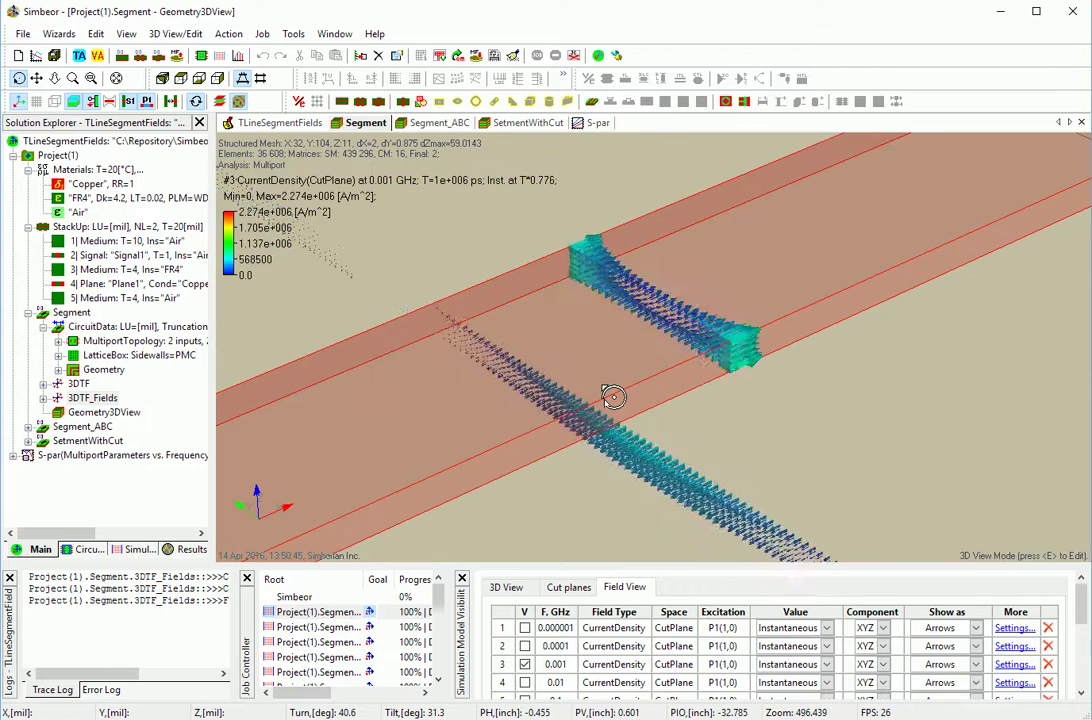
pyautogui.scroll(-2, 613, 397)
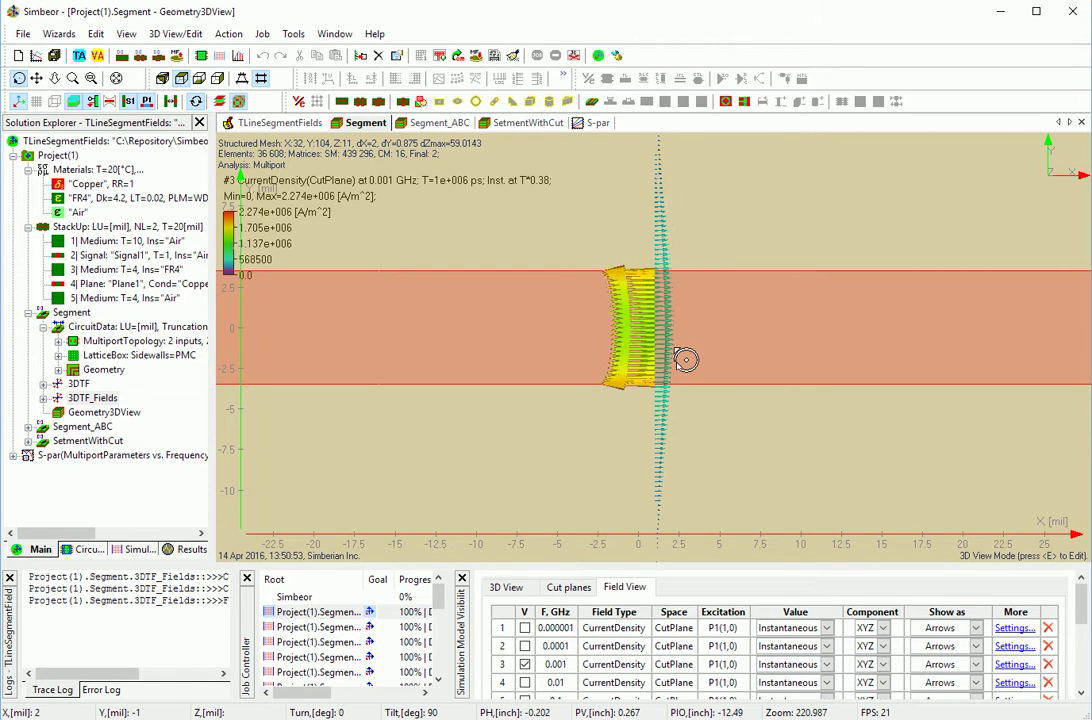
pyautogui.press('y')
pyautogui.scroll(4, 686, 360)
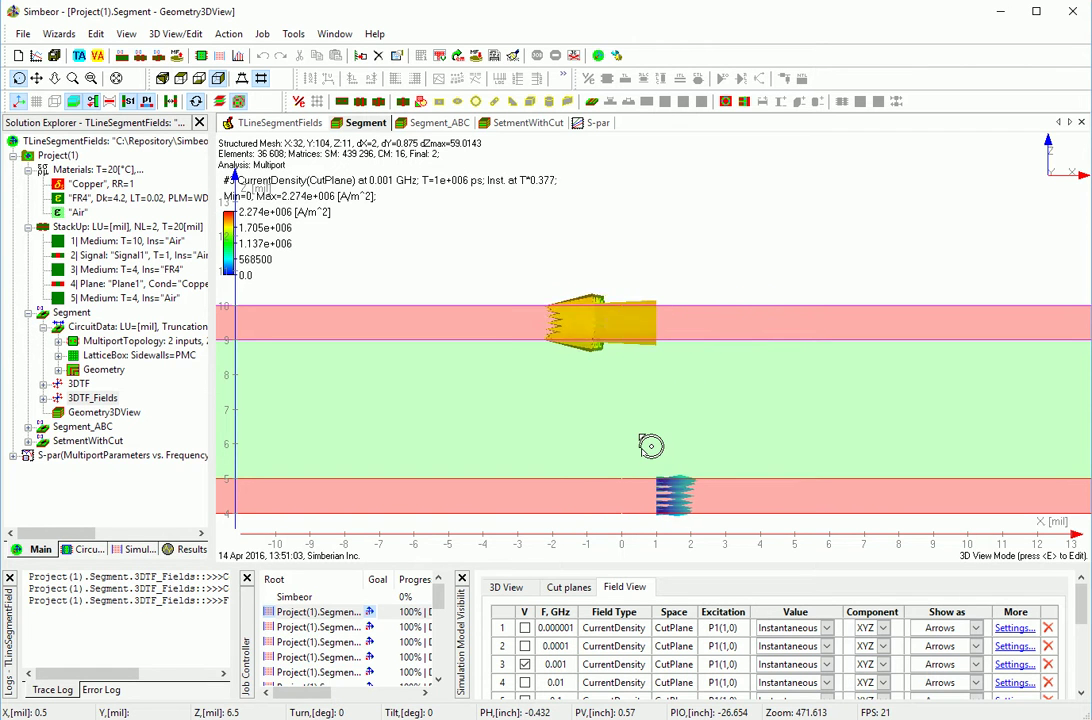
pyautogui.press('i')
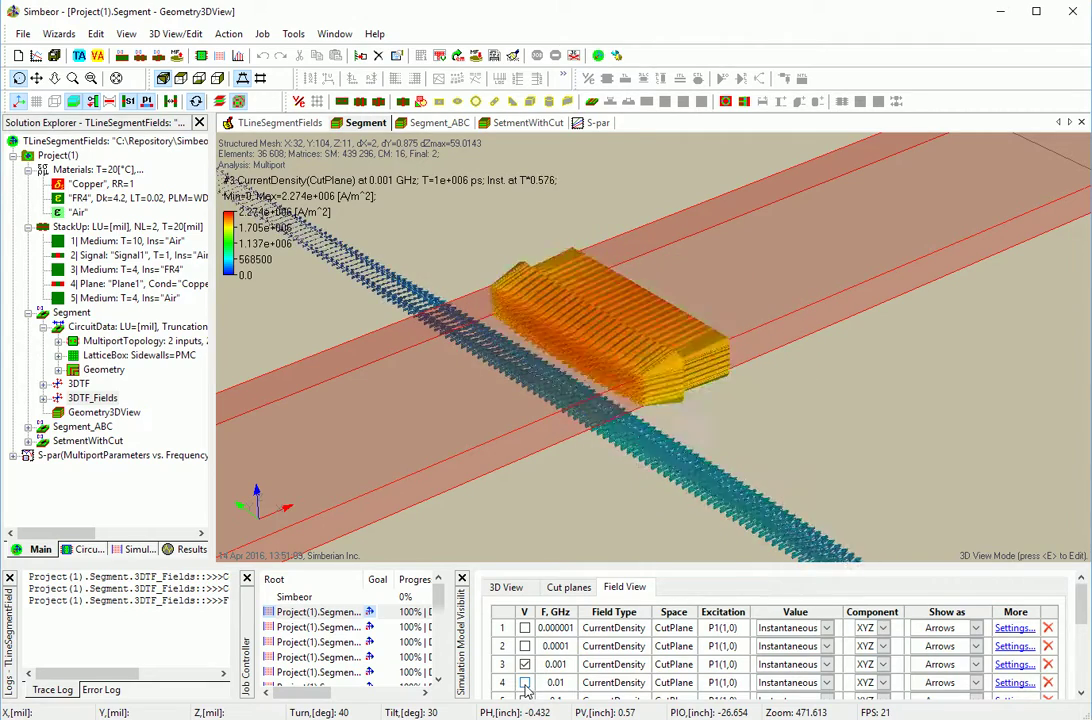
# - Replace the 0.001 GHz plot with the 0.01 GHz current density and zoom in
pyautogui.click(524, 683)
pyautogui.click(524, 665)
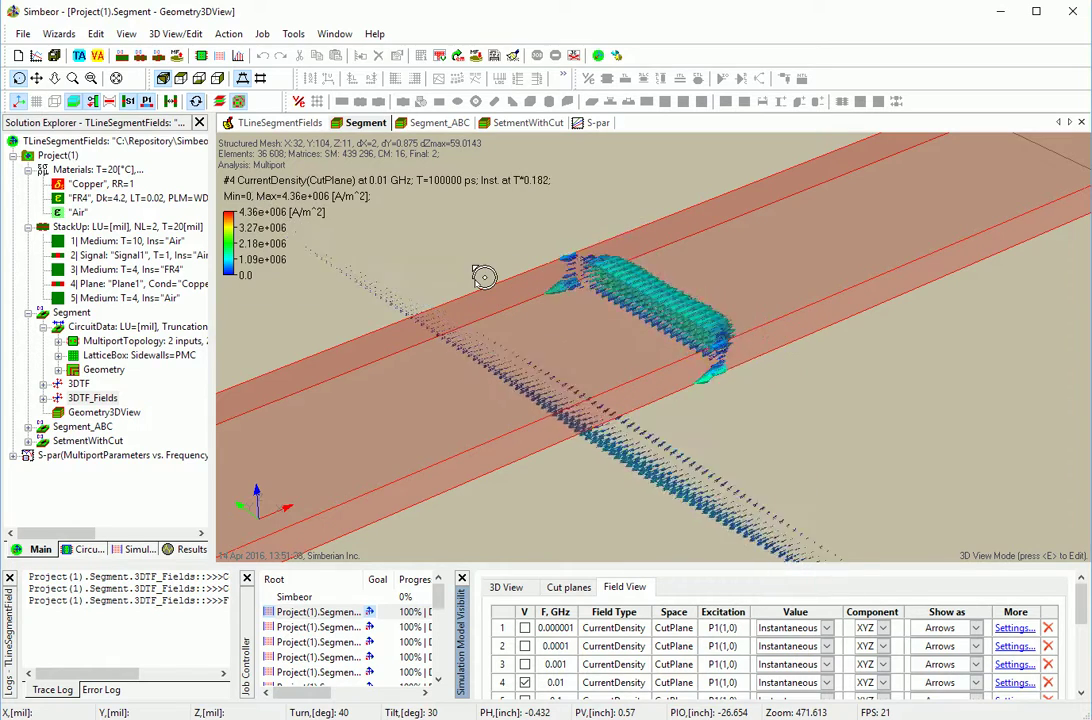
pyautogui.scroll(2, 509, 317)
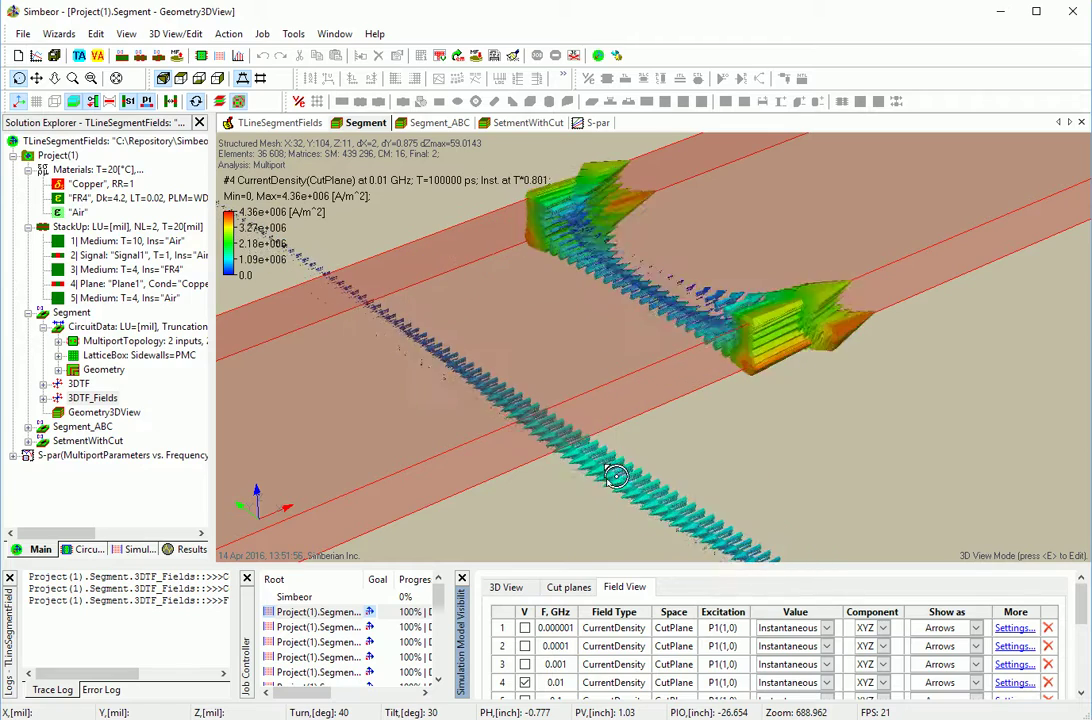
# - Inspect the 0.01 GHz strip current in flat top and side views
pyautogui.press('f')
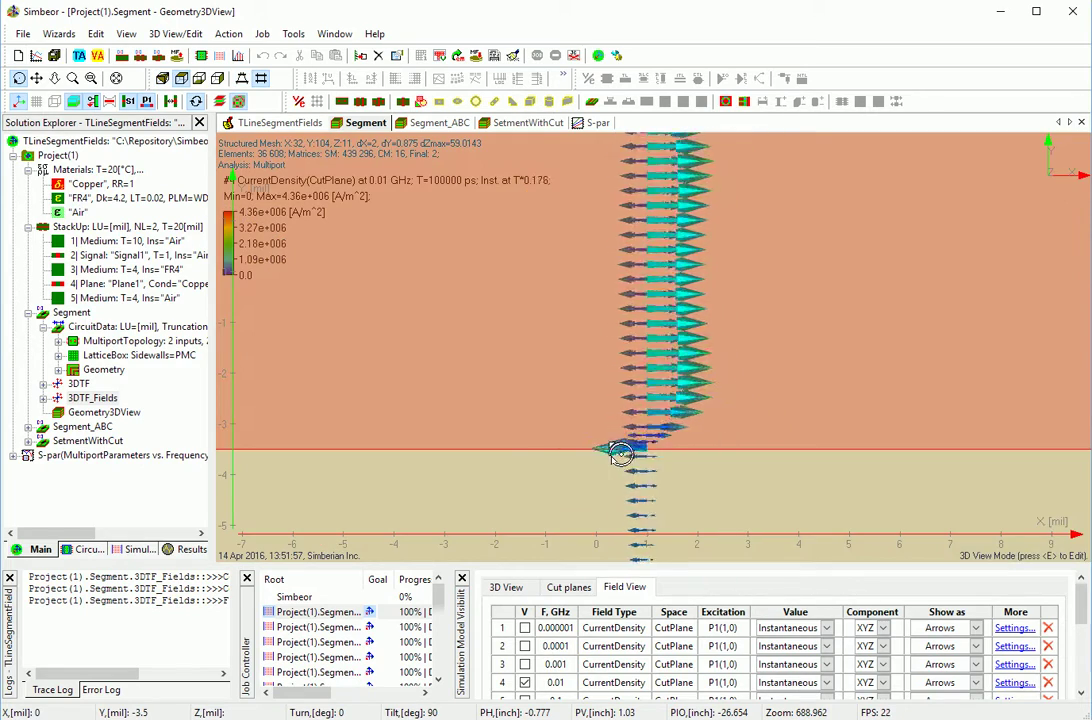
pyautogui.scroll(-2, 621, 450)
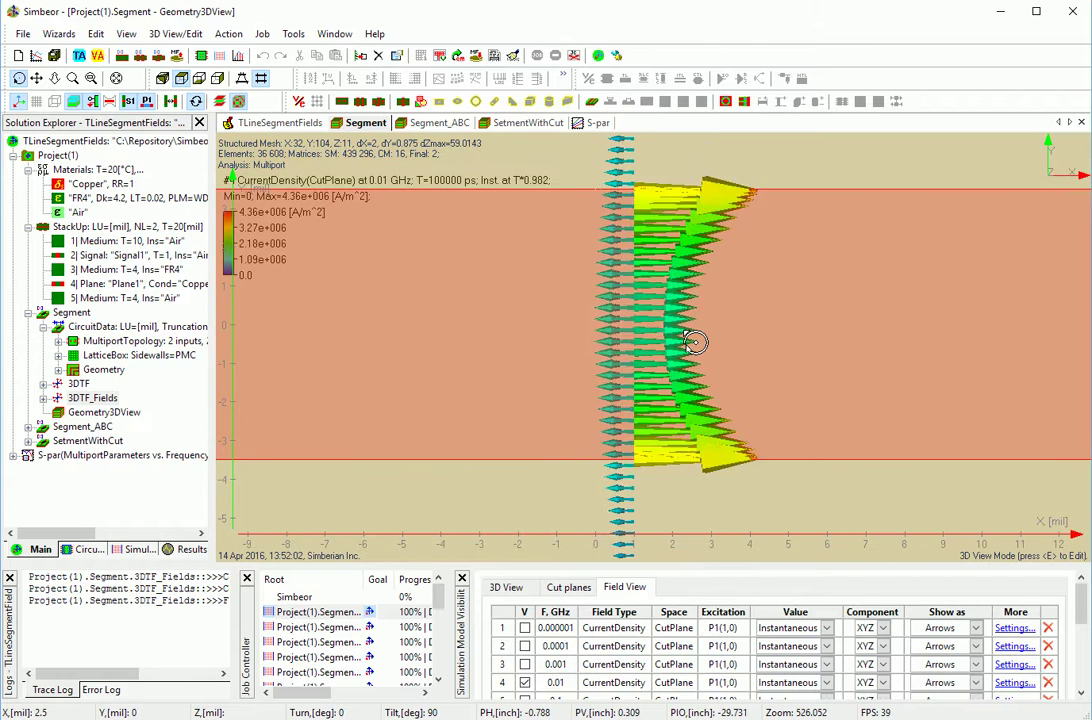
pyautogui.press('Up')
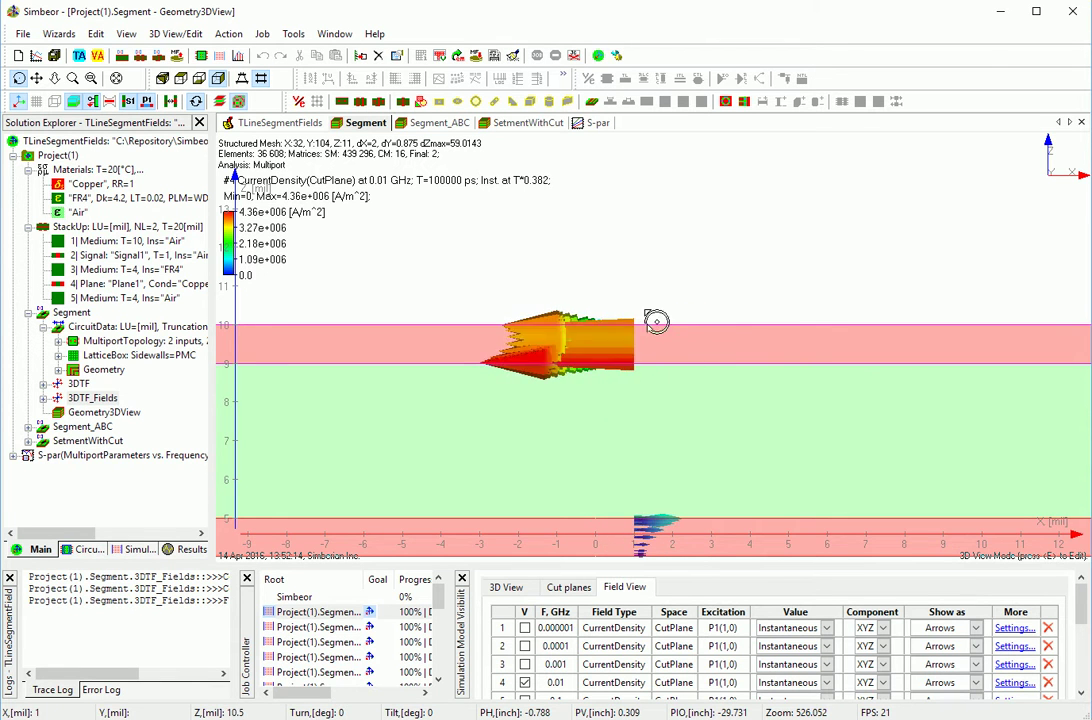
# - Return to the 3D perspective and switch the displayed field to 0.1 GHz
pyautogui.press('Home')
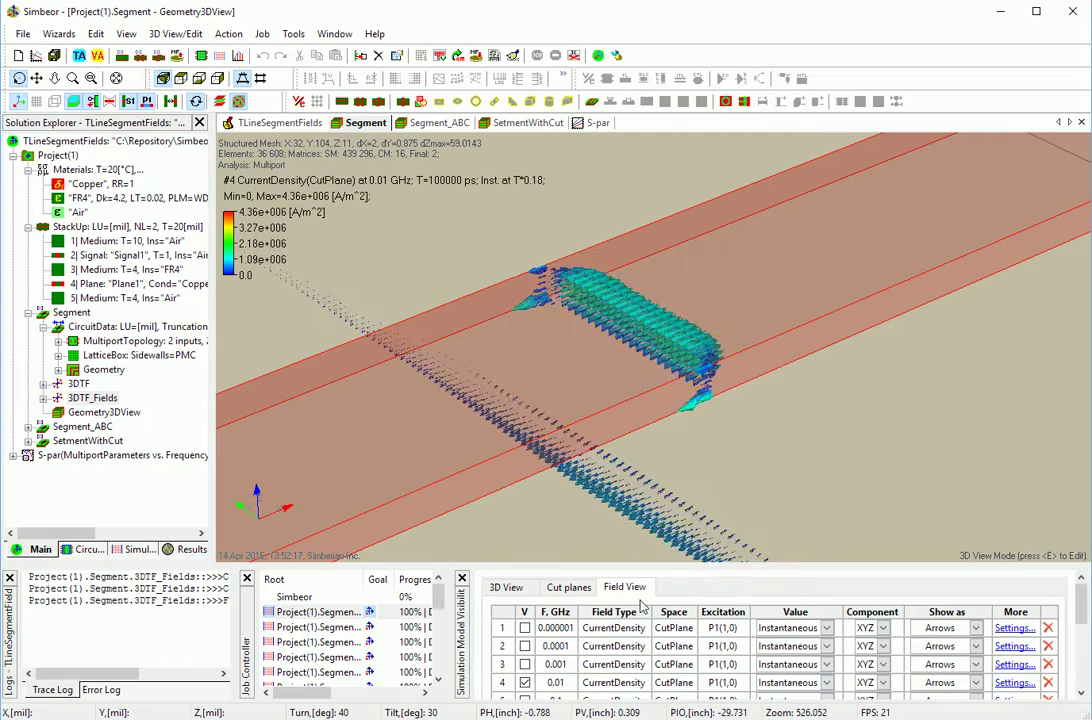
pyautogui.moveTo(1083, 600); pyautogui.dragTo(1085, 627)
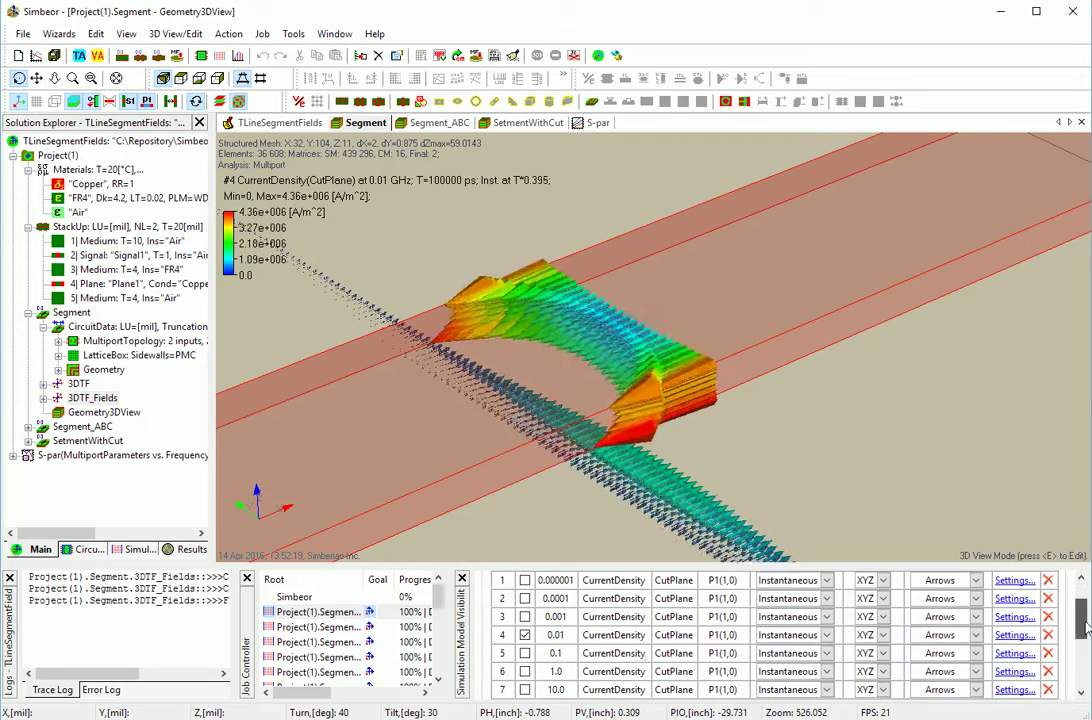
pyautogui.click(525, 653)
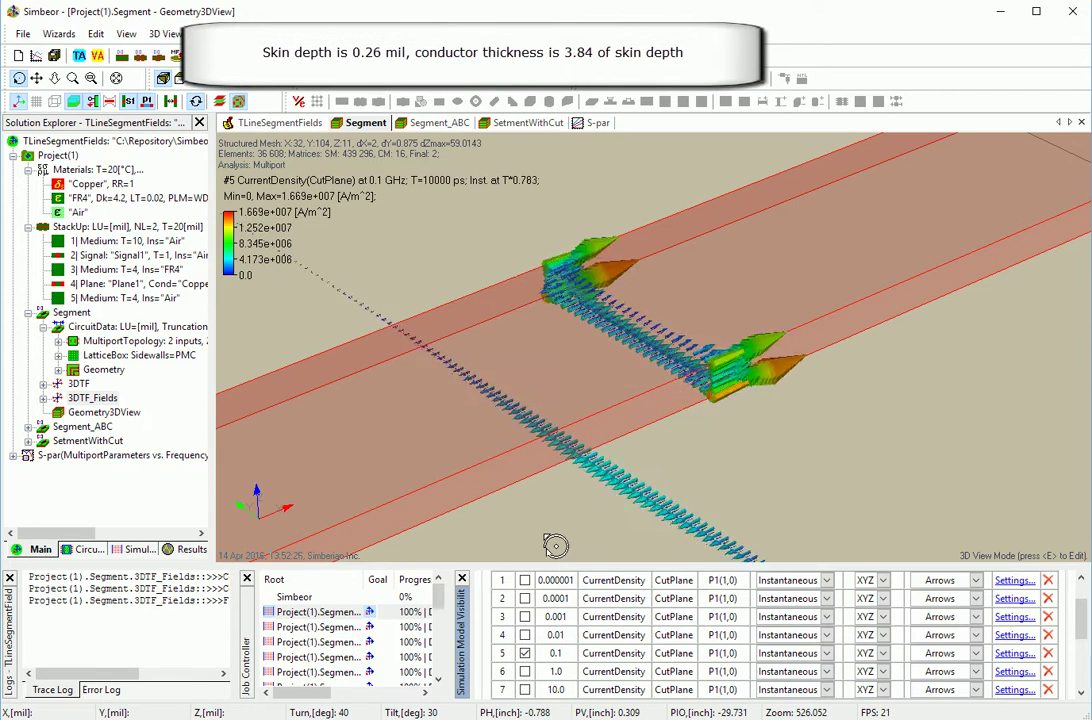
pyautogui.scroll(3, 557, 545)
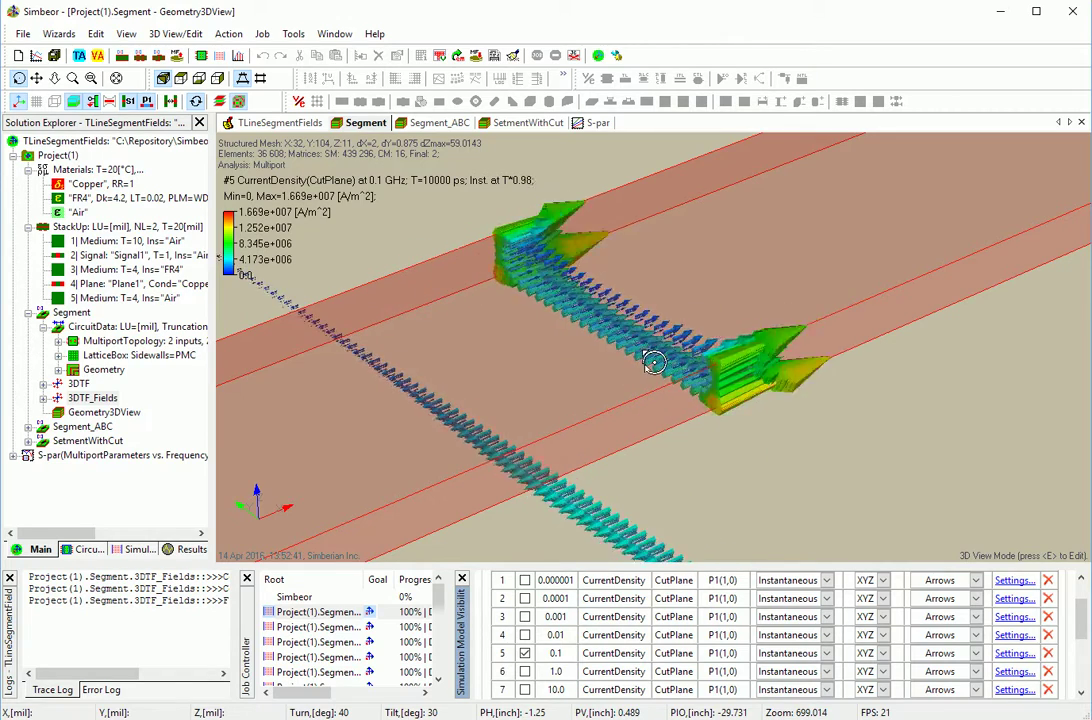
pyautogui.scroll(2, 654, 362)
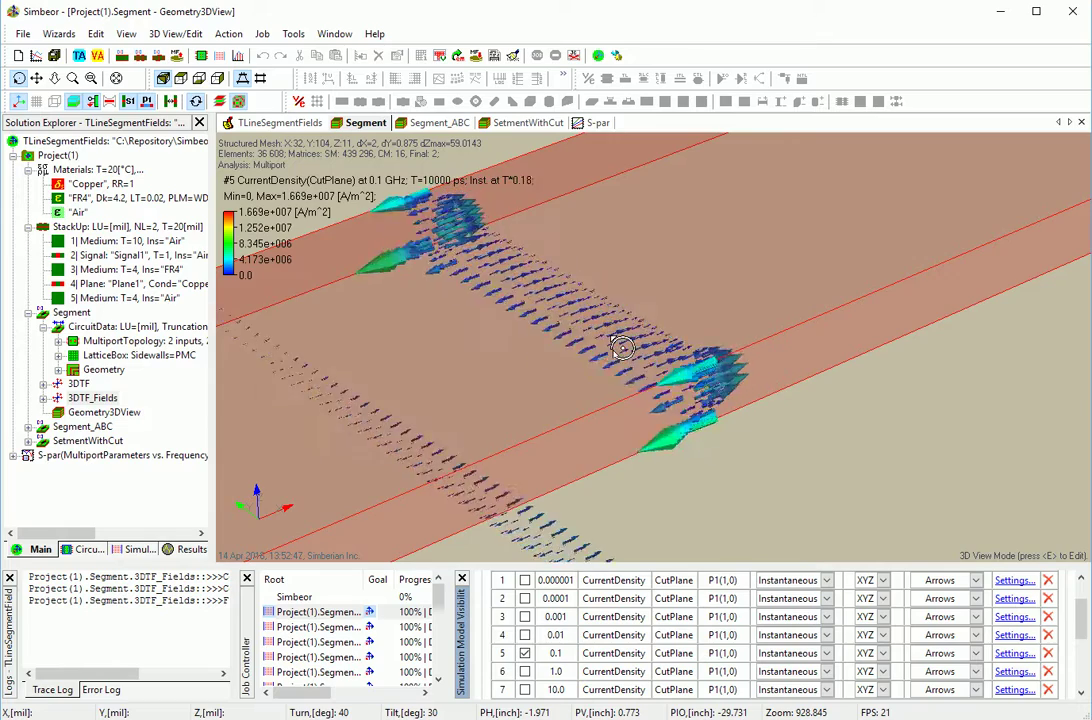
pyautogui.scroll(-1, 620, 348)
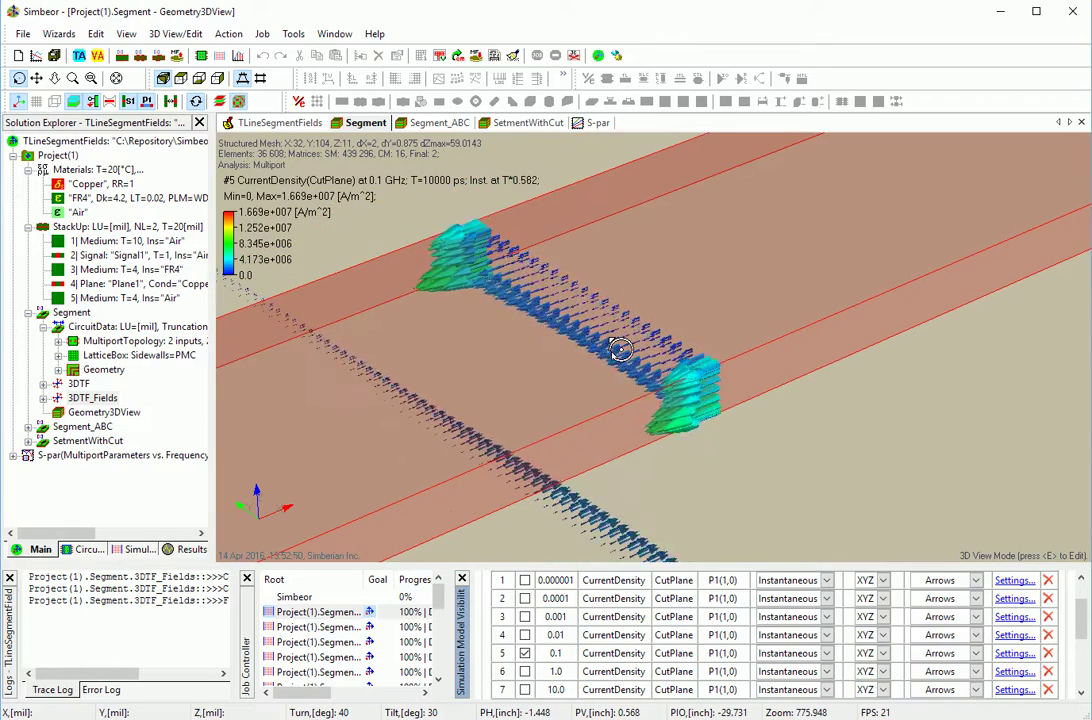
pyautogui.scroll(-1, 620, 348)
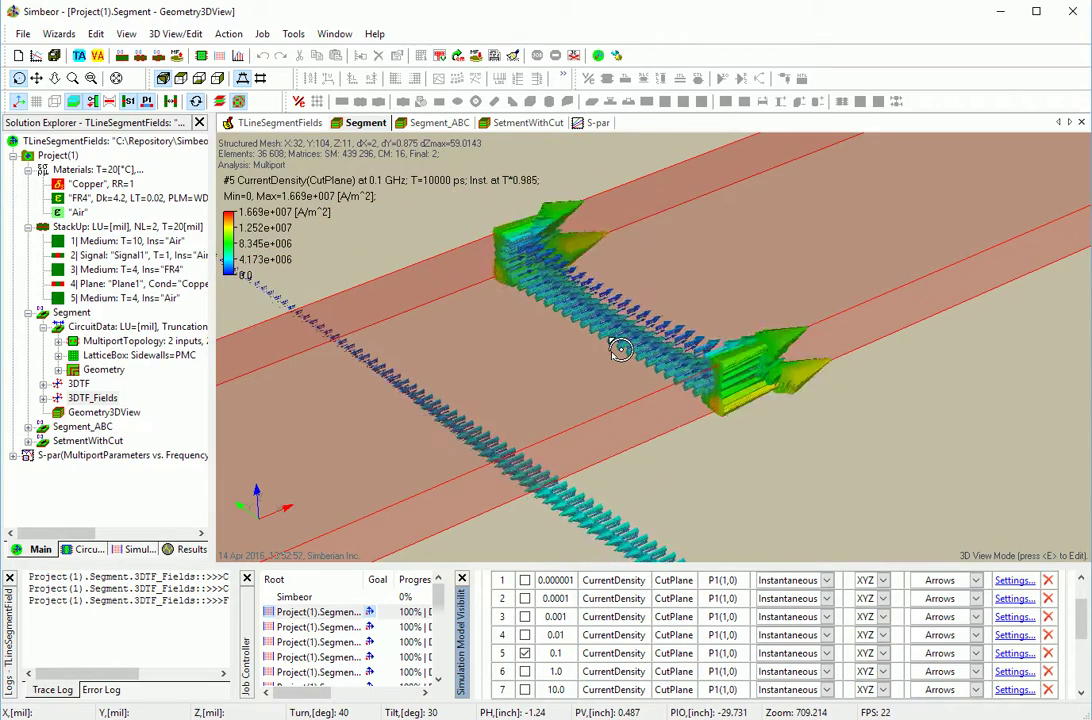
pyautogui.scroll(-1, 662, 384)
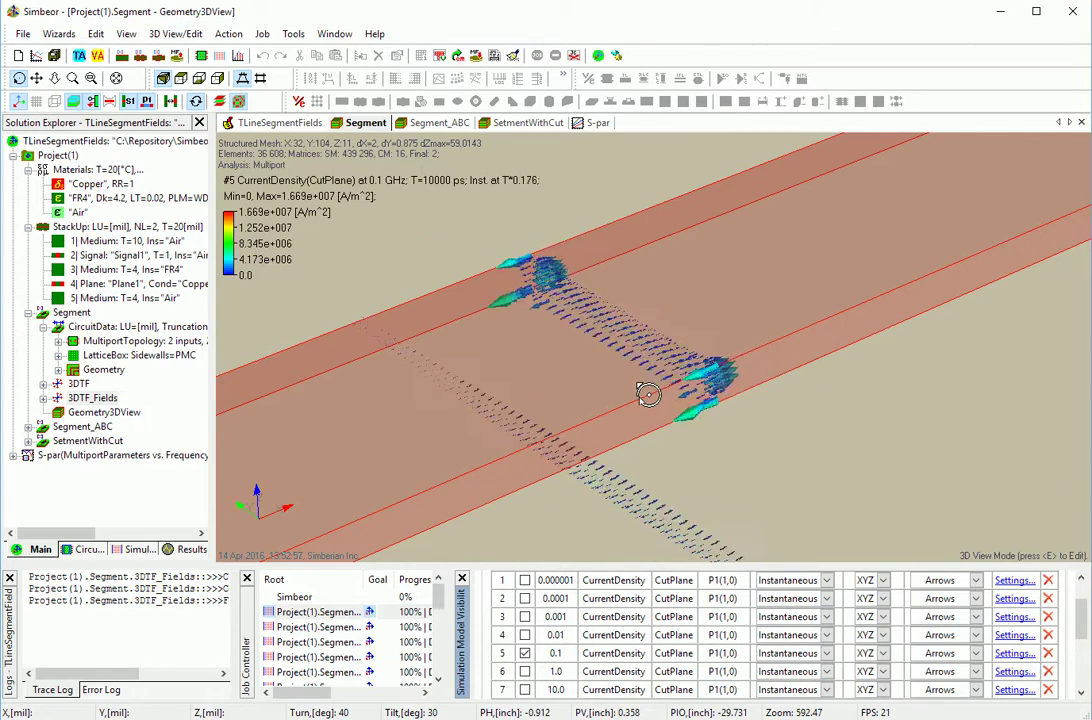
pyautogui.press('f')
pyautogui.press('f')
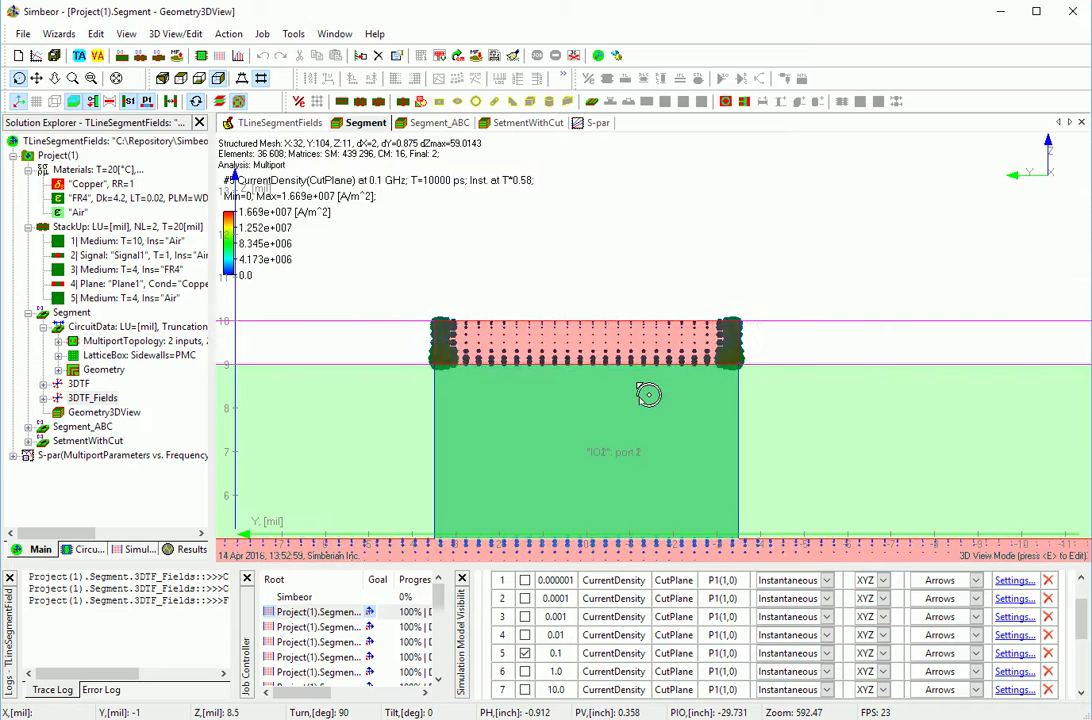
pyautogui.press('f')
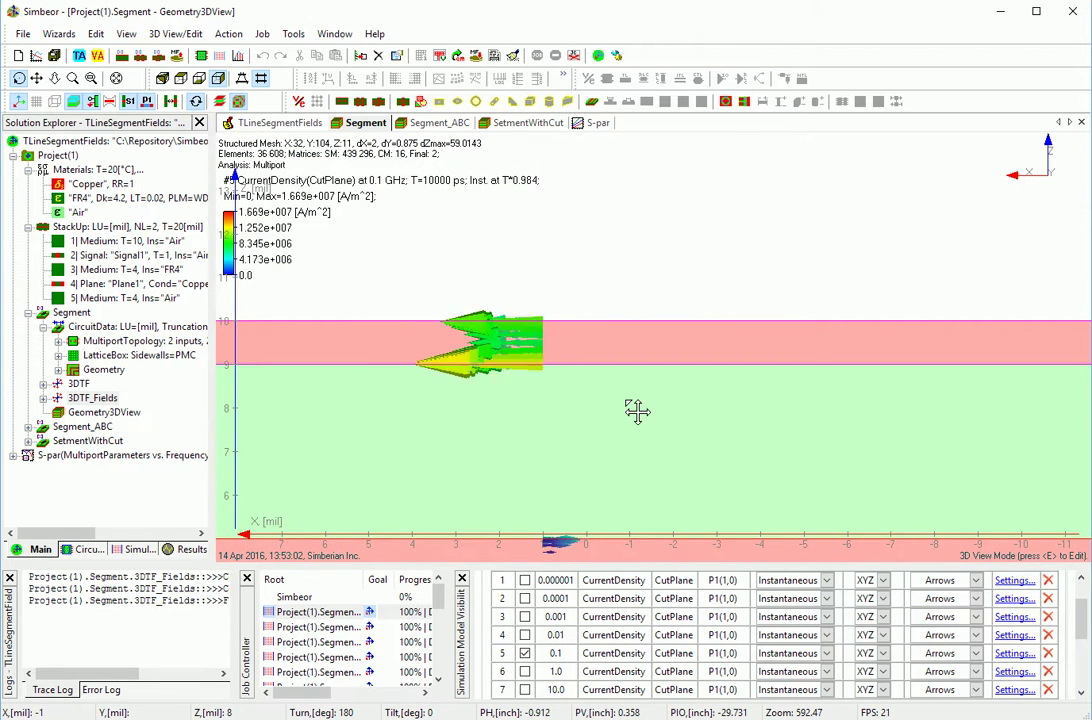
pyautogui.moveTo(639, 405); pyautogui.dragTo(686, 338, button='middle')
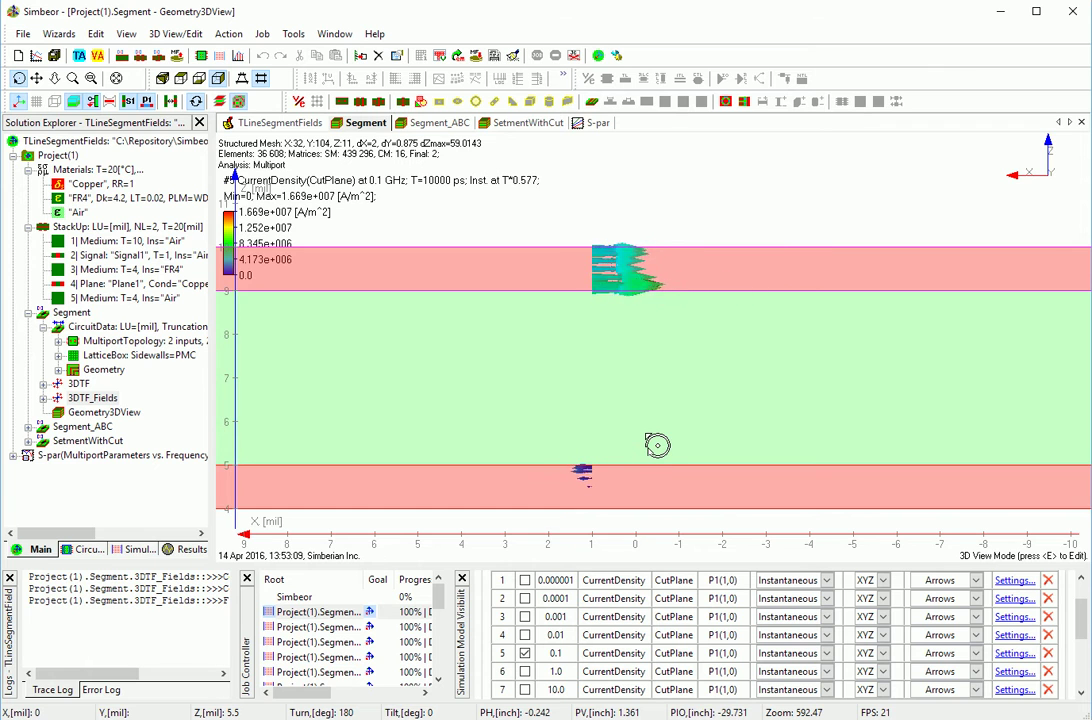
pyautogui.press('Home')
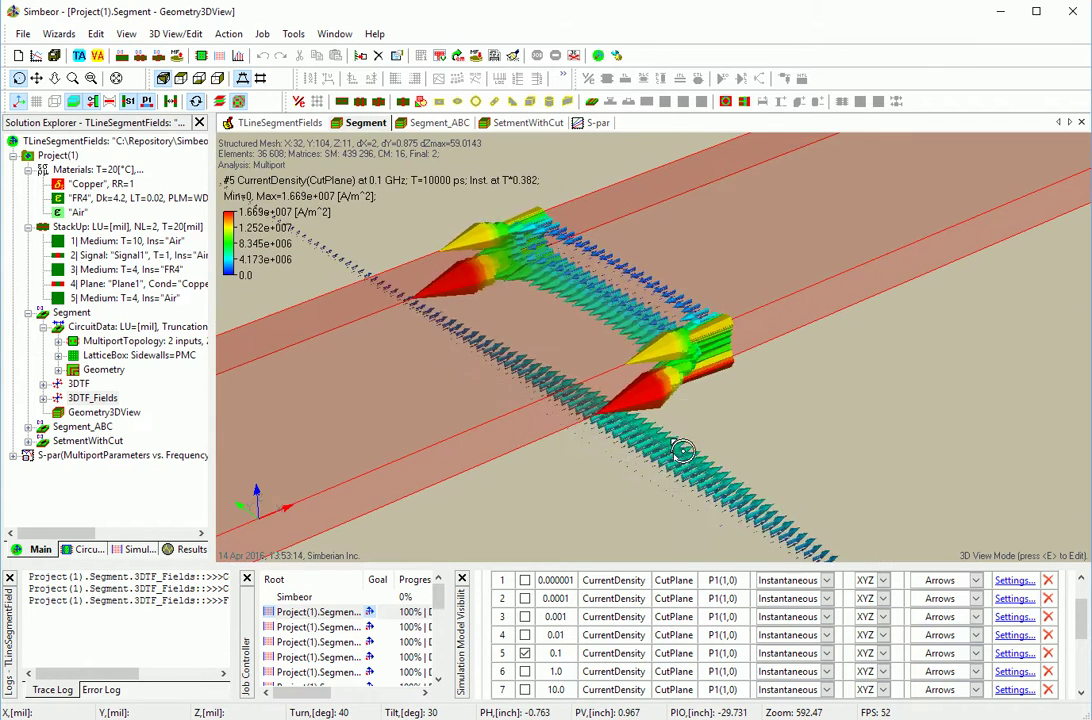
pyautogui.scroll(-1, 1080, 620)
# - Show the 1 GHz current density instead of the 0.1 GHz field and zoom in
pyautogui.click(524, 636)
pyautogui.click(524, 619)
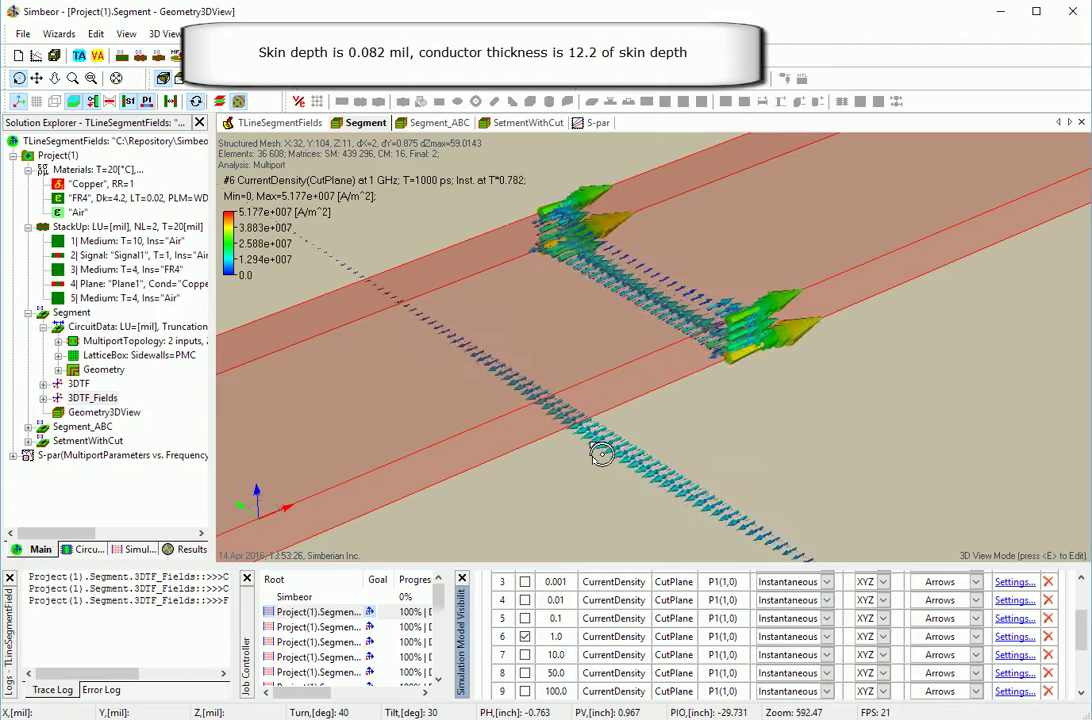
pyautogui.scroll(1, 601, 454)
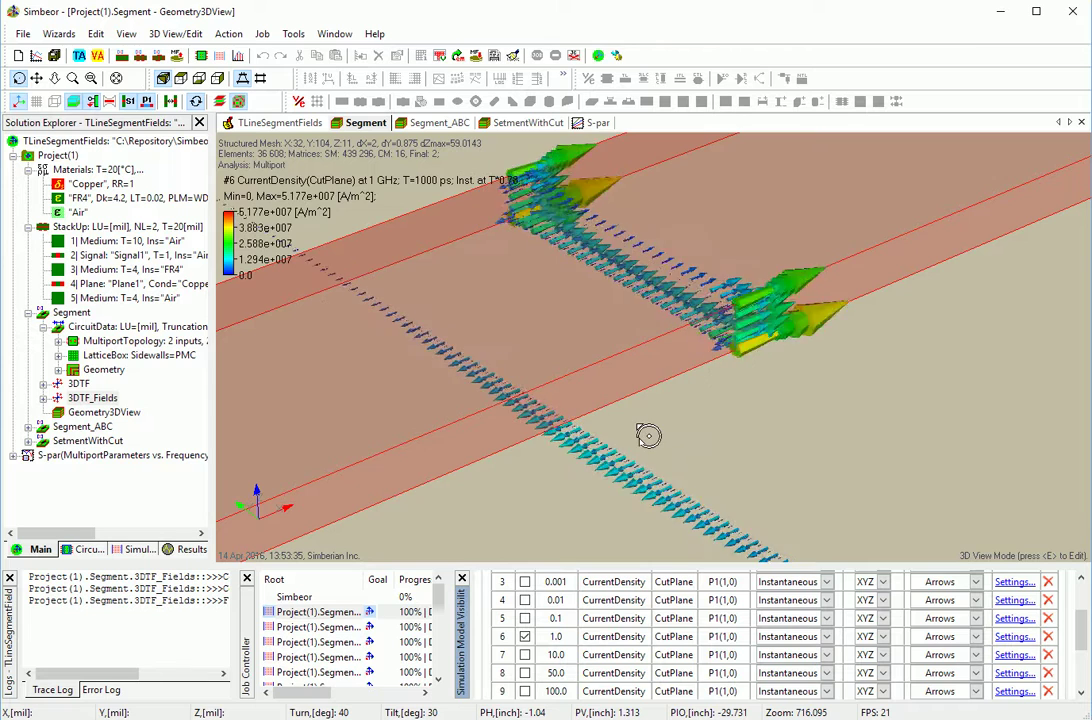
# - Check the 1 GHz field in flat top and along-strip views, then return to 3D perspective
pyautogui.press('t')
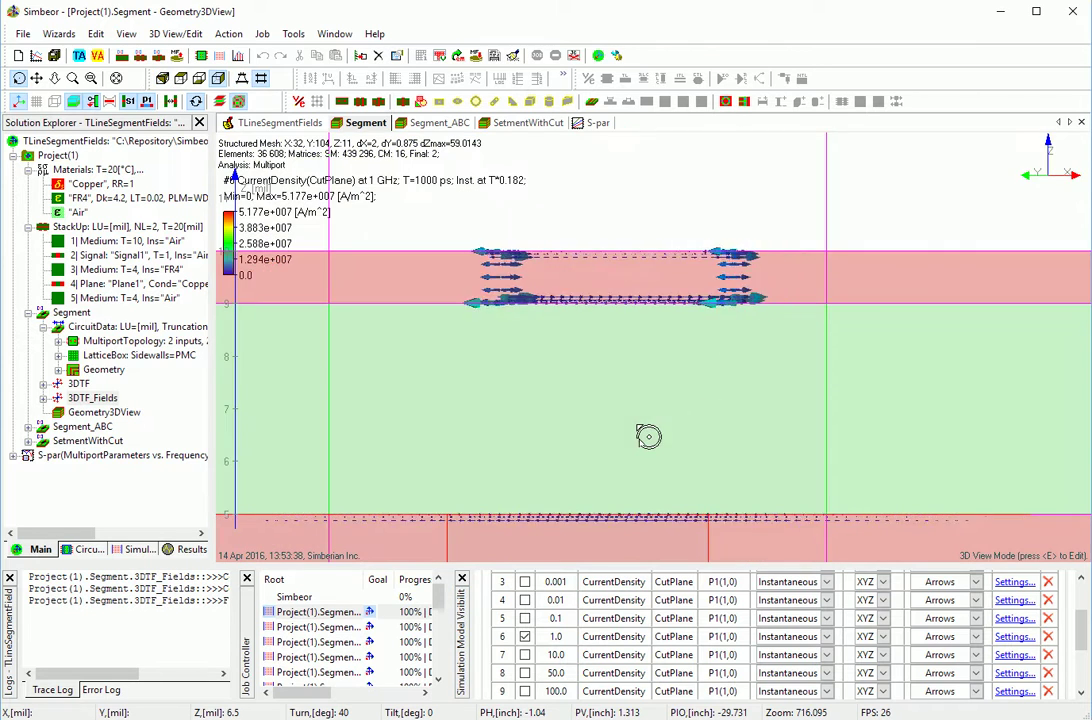
pyautogui.press('b')
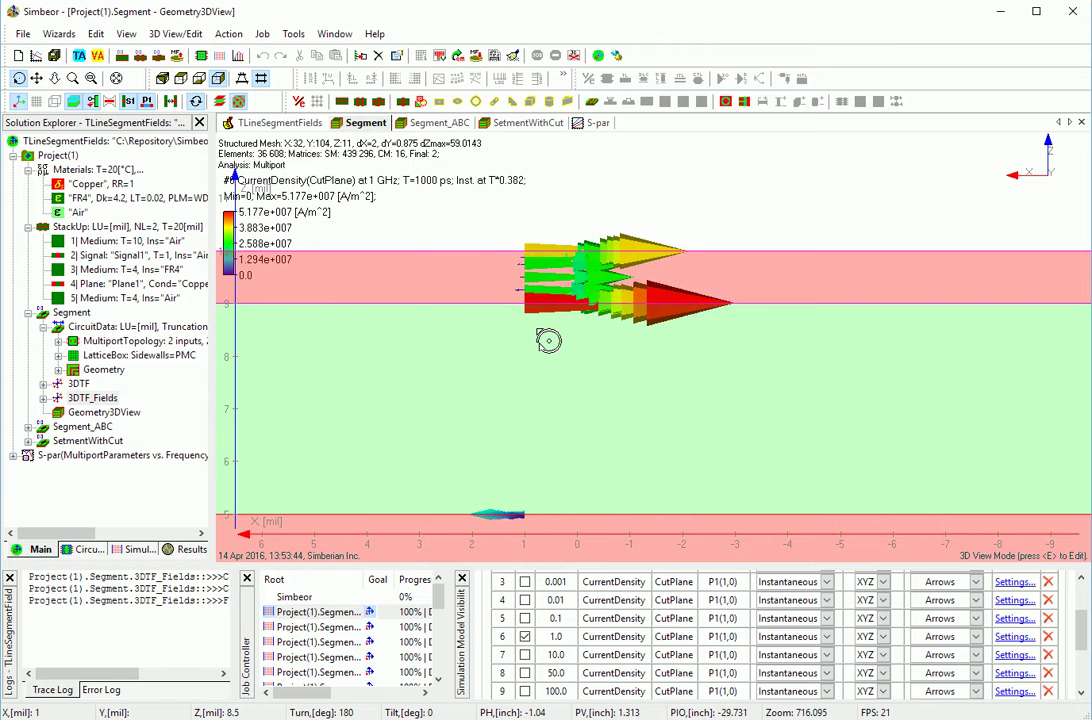
pyautogui.press('i')
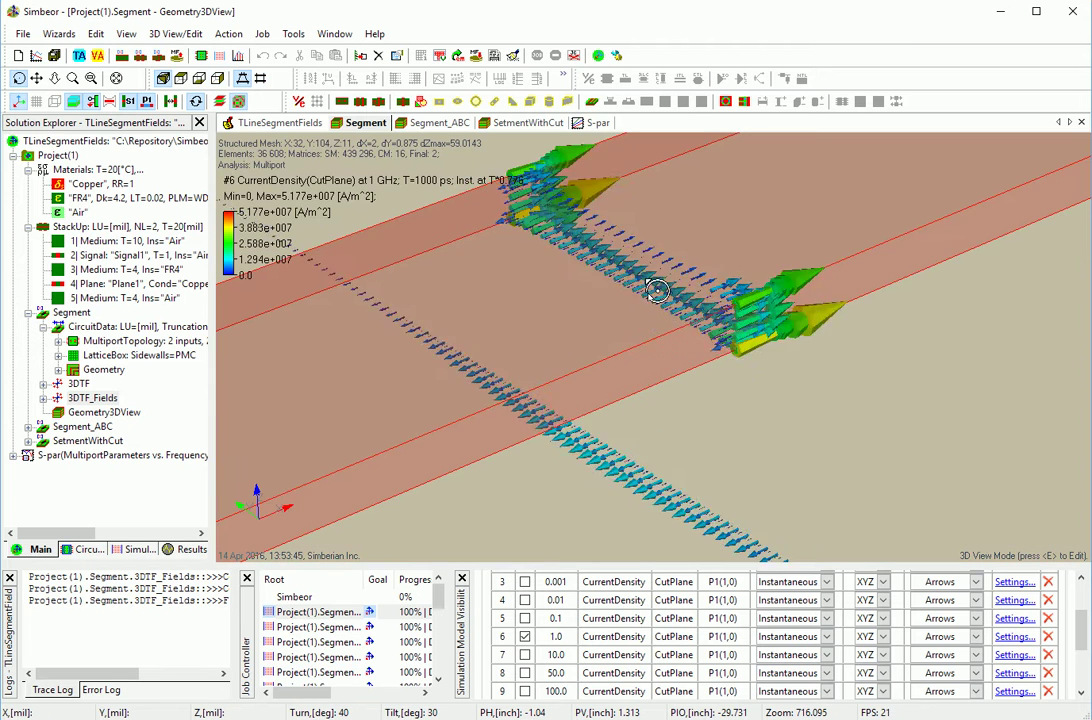
pyautogui.scroll(1, 651, 313)
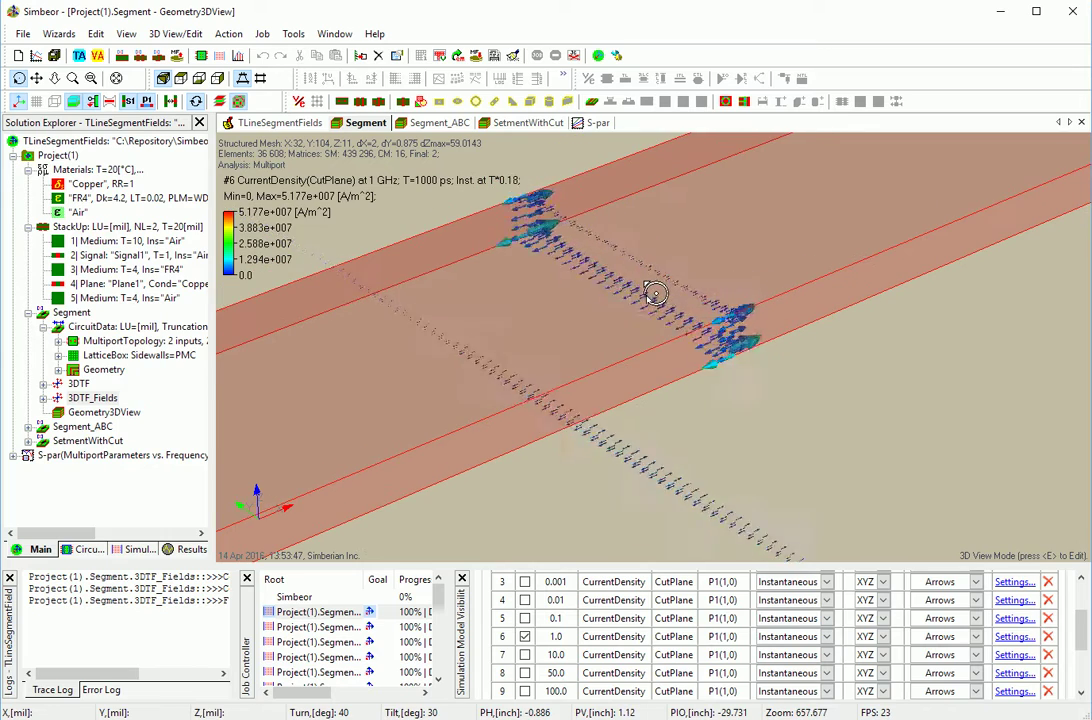
pyautogui.click(525, 654)
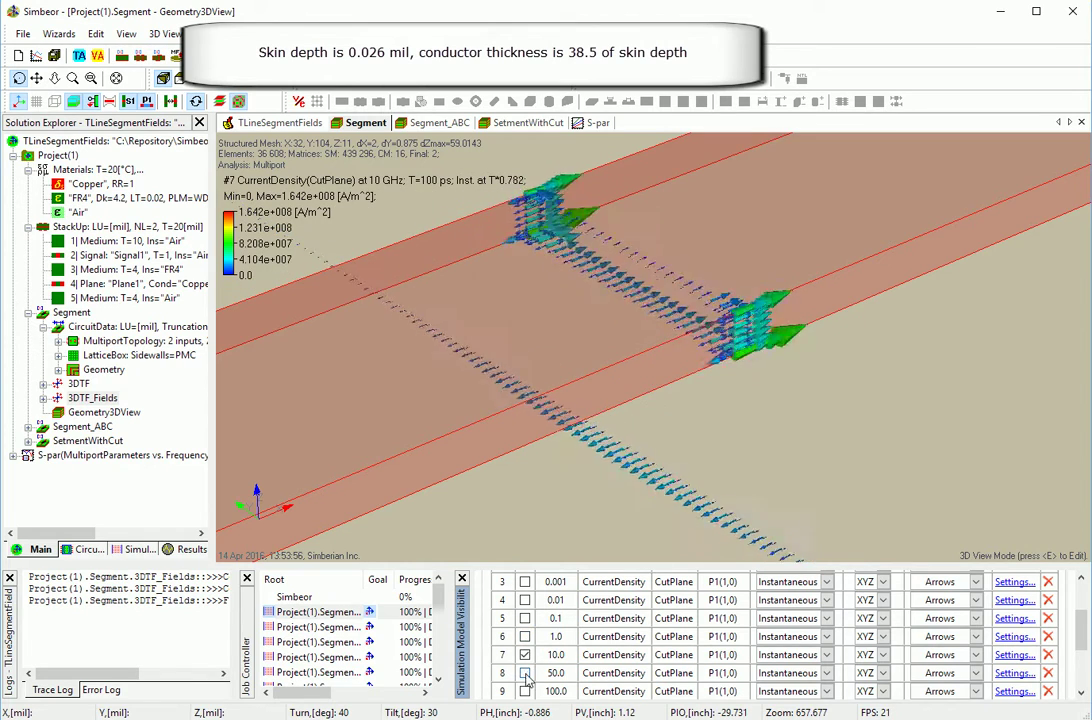
pyautogui.click(525, 673)
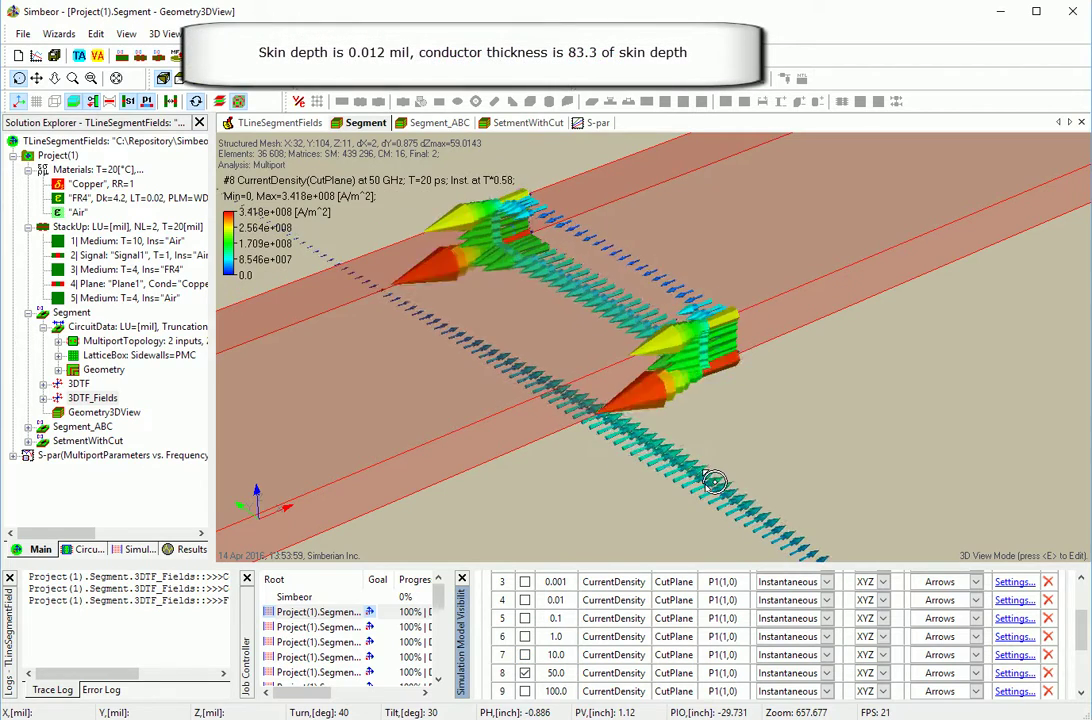
pyautogui.click(525, 691)
pyautogui.click(525, 673)
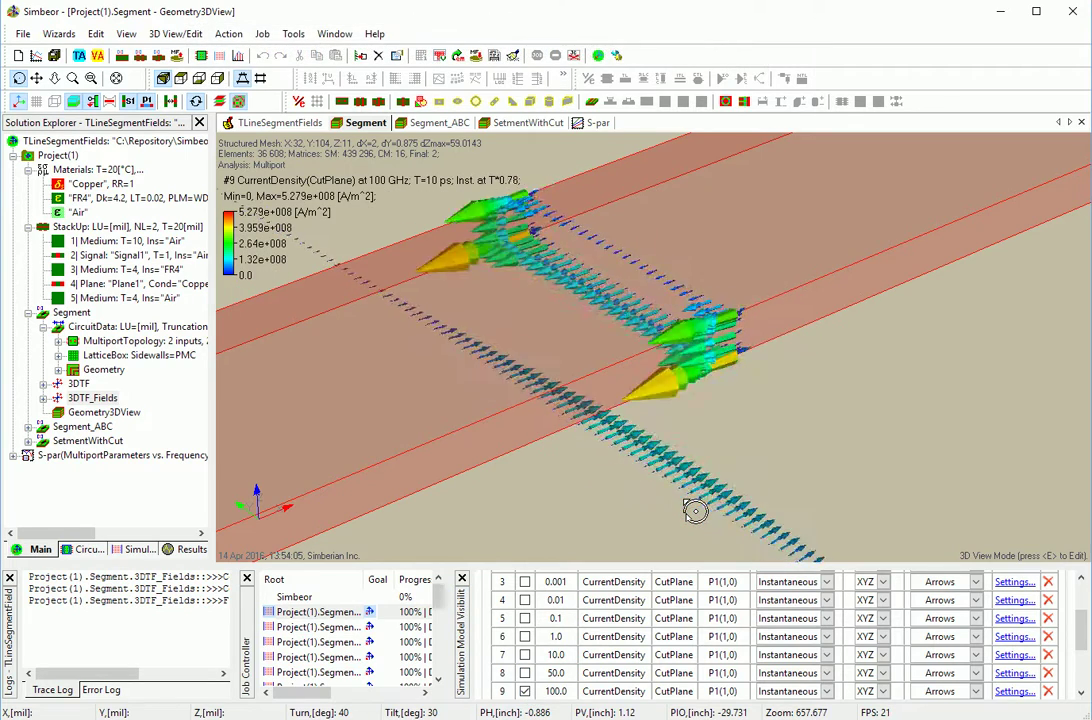
pyautogui.press('Down')
pyautogui.press('Right')
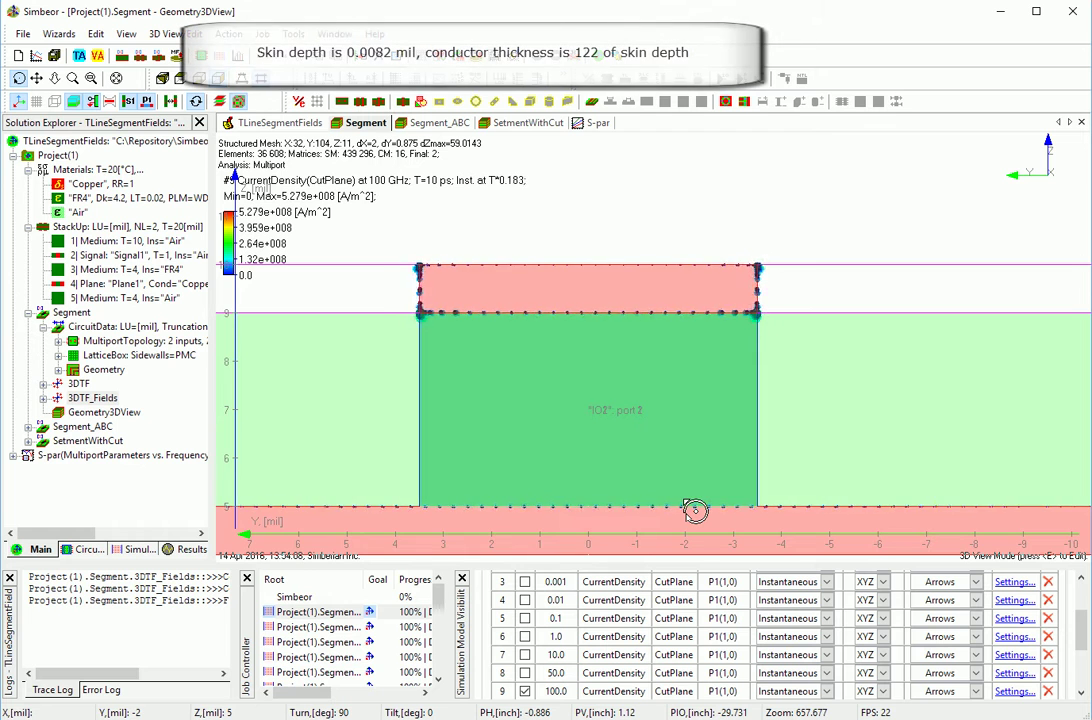
pyautogui.press('Right')
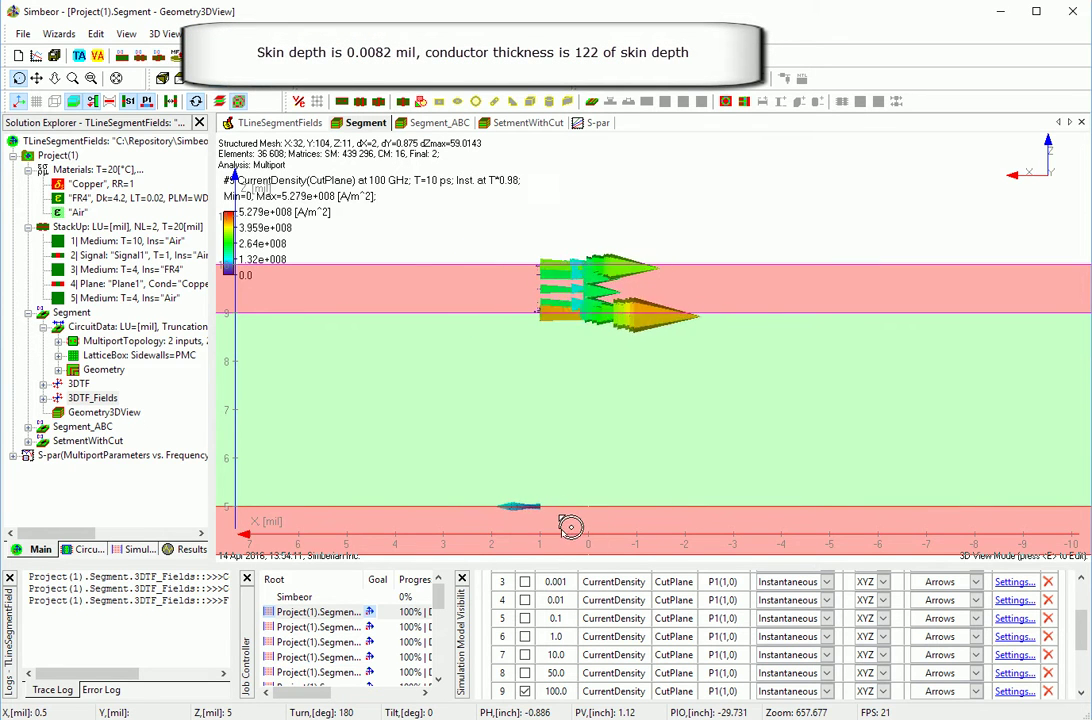
pyautogui.scroll(2, 568, 526)
pyautogui.moveTo(568, 526); pyautogui.dragTo(646, 427, button='middle')
pyautogui.scroll(5, 621, 453)
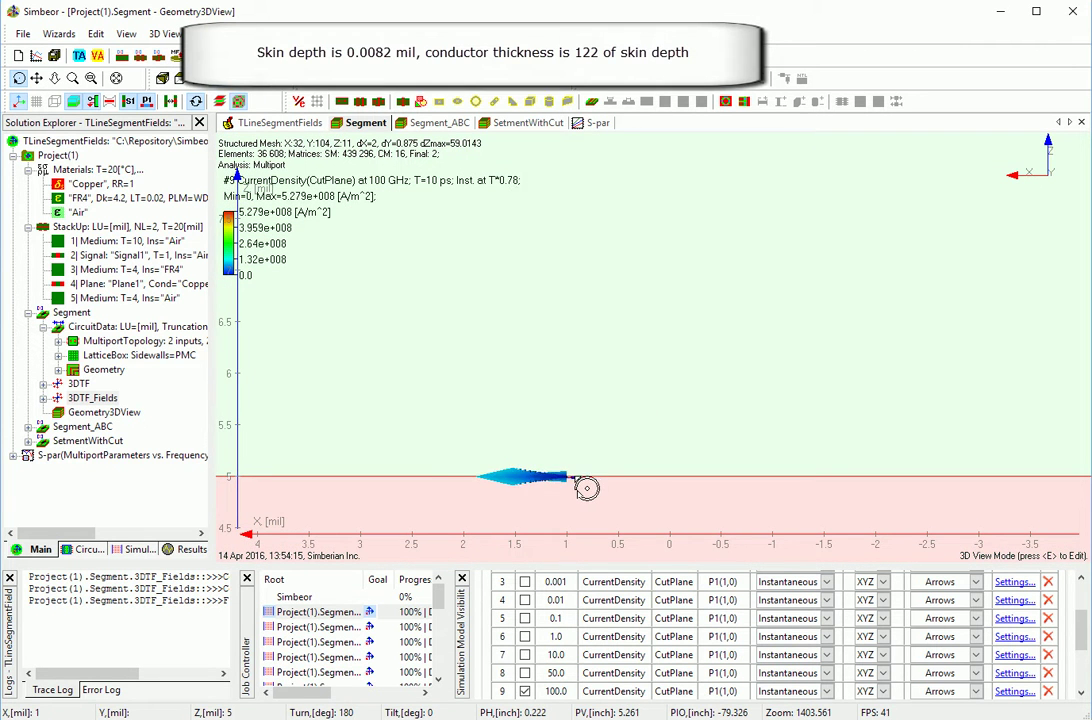
pyautogui.scroll(-7, 585, 487)
pyautogui.moveTo(658, 370); pyautogui.dragTo(658, 410, button='middle')
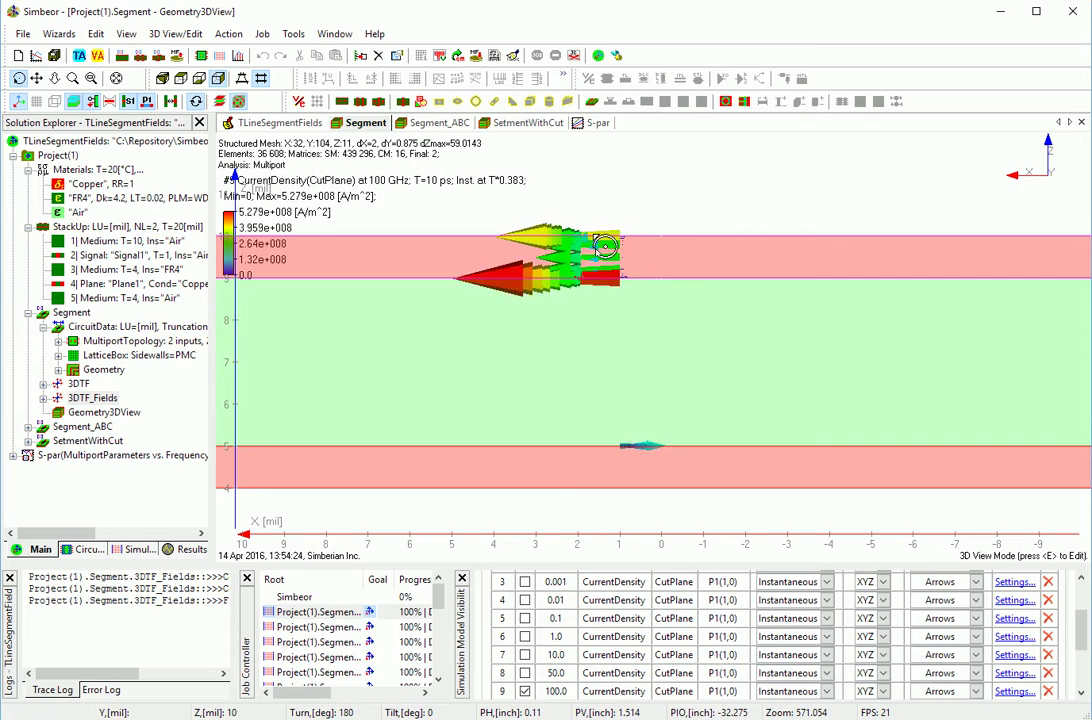
pyautogui.moveTo(636, 331); pyautogui.dragTo(675, 349)
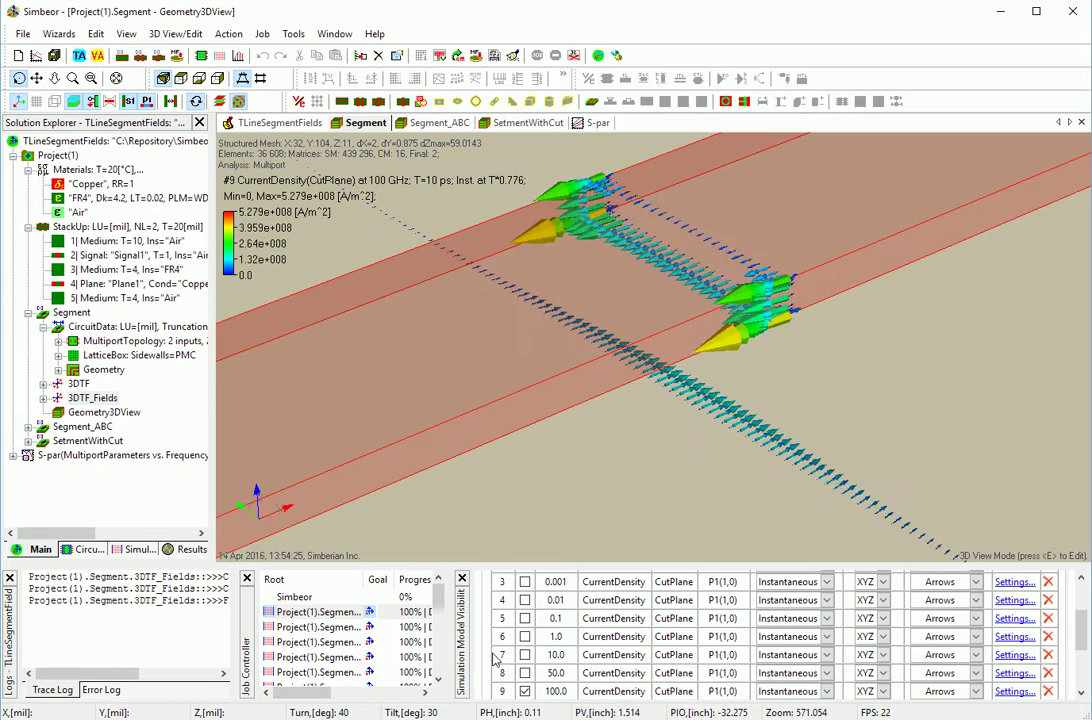
# - Hide the 100 GHz field and show 0.000001 GHz current density as a Color Map
pyautogui.scroll(-2, 1085, 636)
pyautogui.click(526, 629)
pyautogui.scroll(3, 1067, 650)
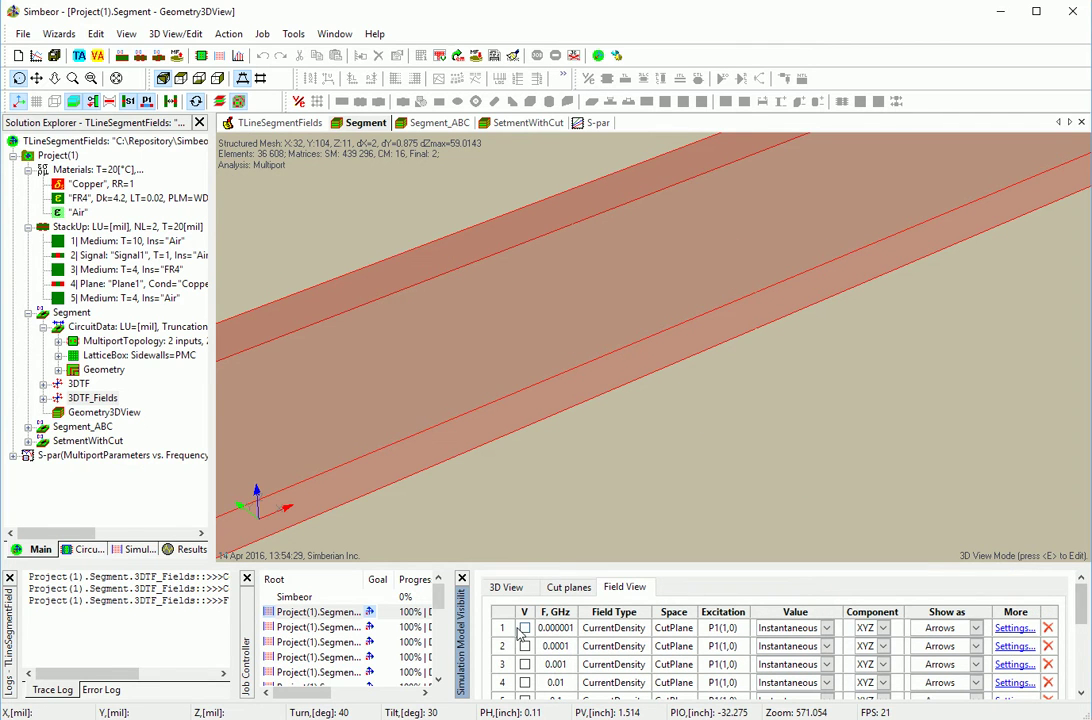
pyautogui.click(525, 628)
pyautogui.click(945, 628)
pyautogui.click(946, 670)
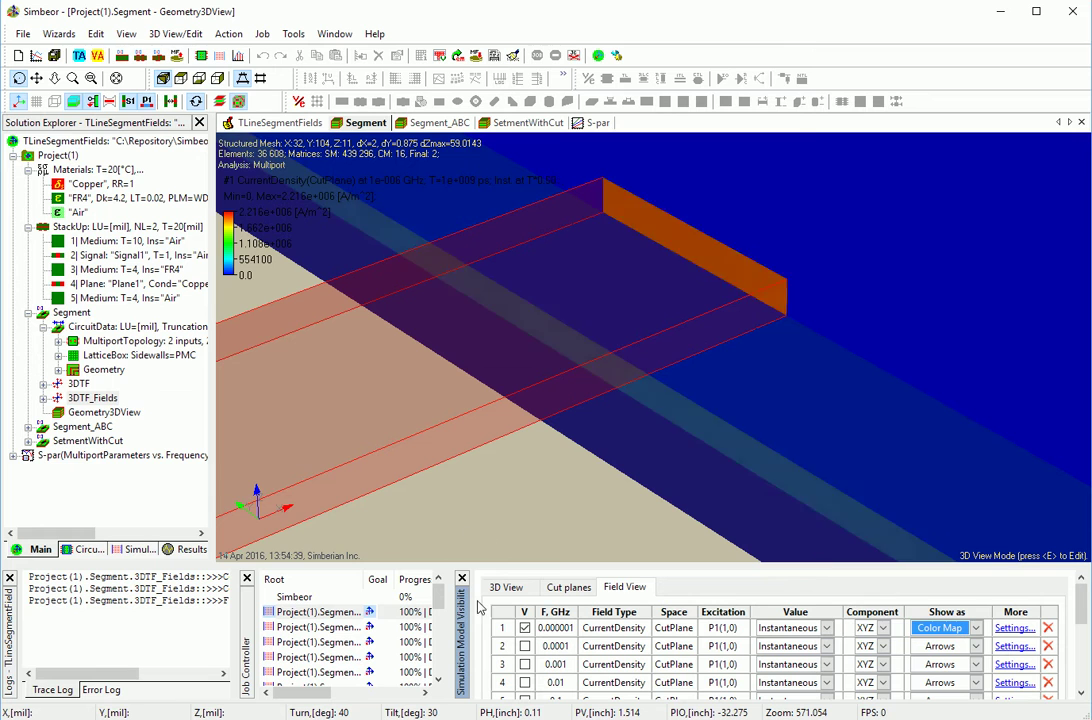
# - Show the 0.0001 and 0.001 GHz current-density fields as colour maps
pyautogui.click(525, 646)
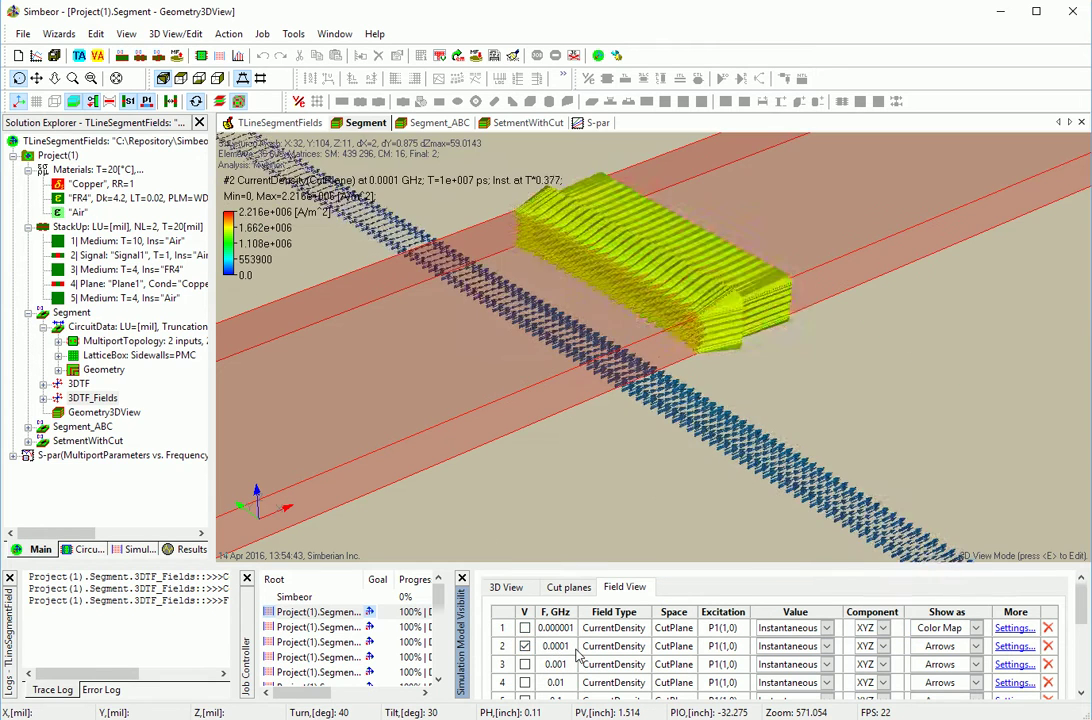
pyautogui.click(935, 647)
pyautogui.click(945, 689)
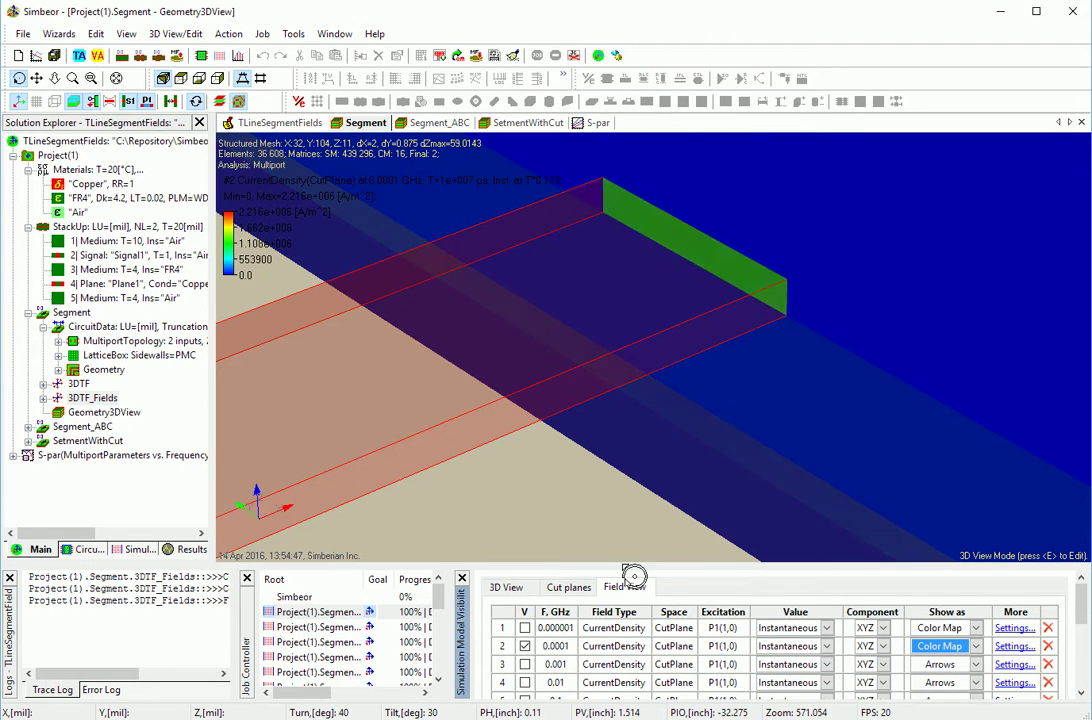
pyautogui.click(524, 664)
pyautogui.click(955, 664)
pyautogui.click(960, 707)
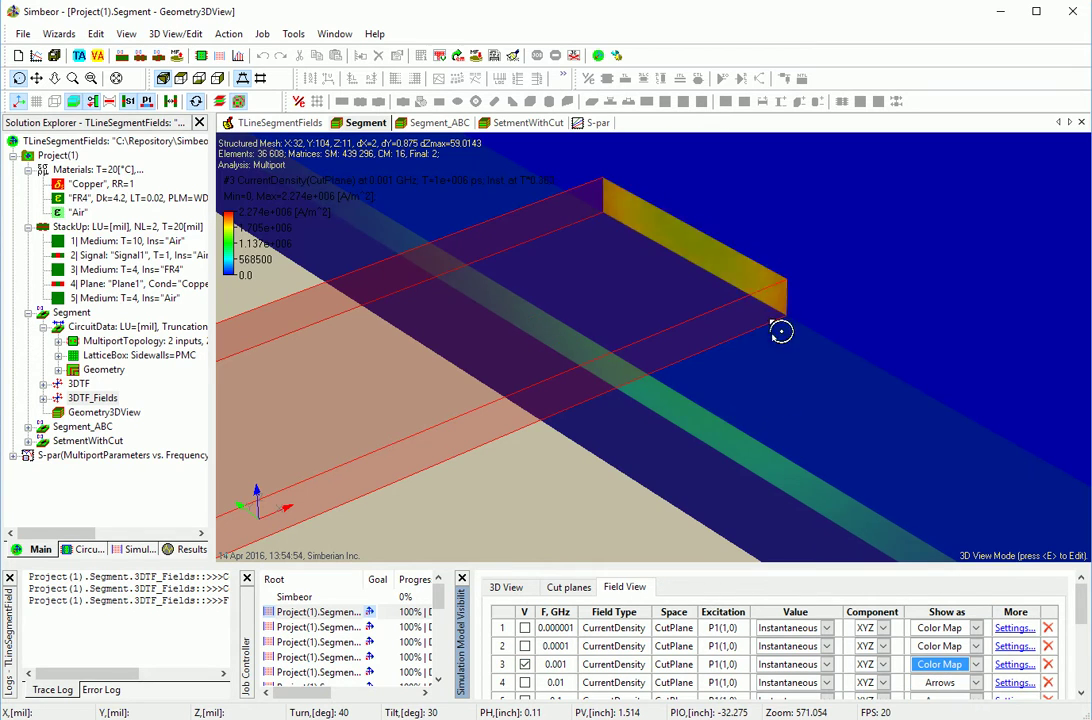
pyautogui.scroll(-1, 729, 303)
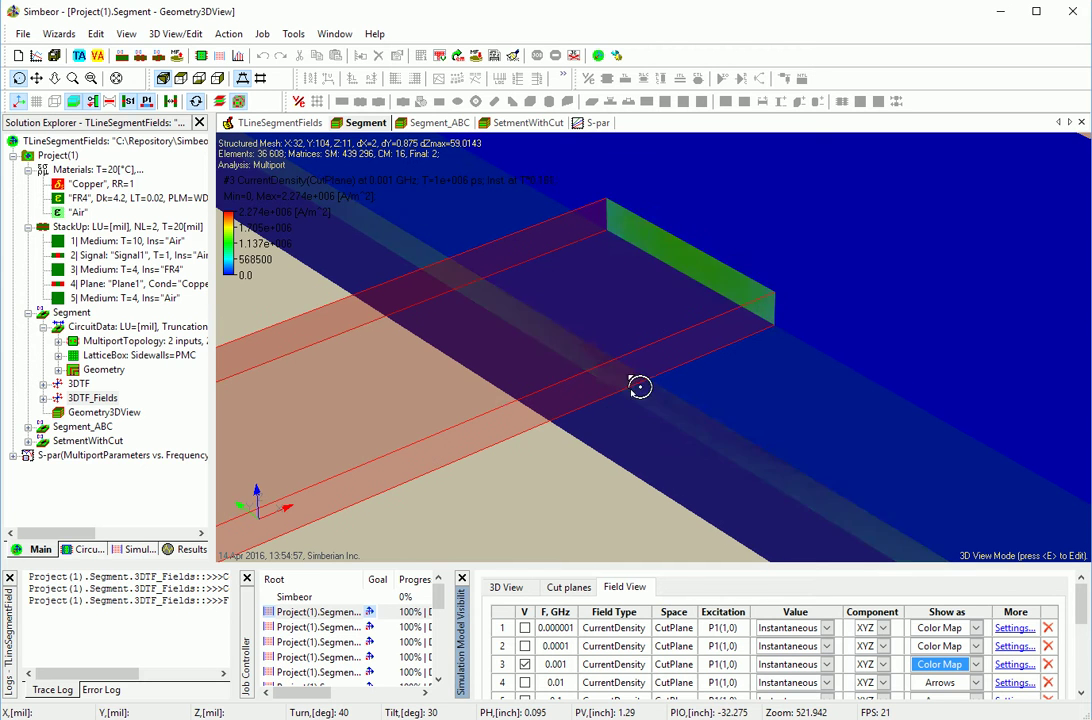
# - Display the 0.01 GHz current-density field as a colour map
pyautogui.click(525, 683)
pyautogui.click(940, 682)
pyautogui.click(947, 685)
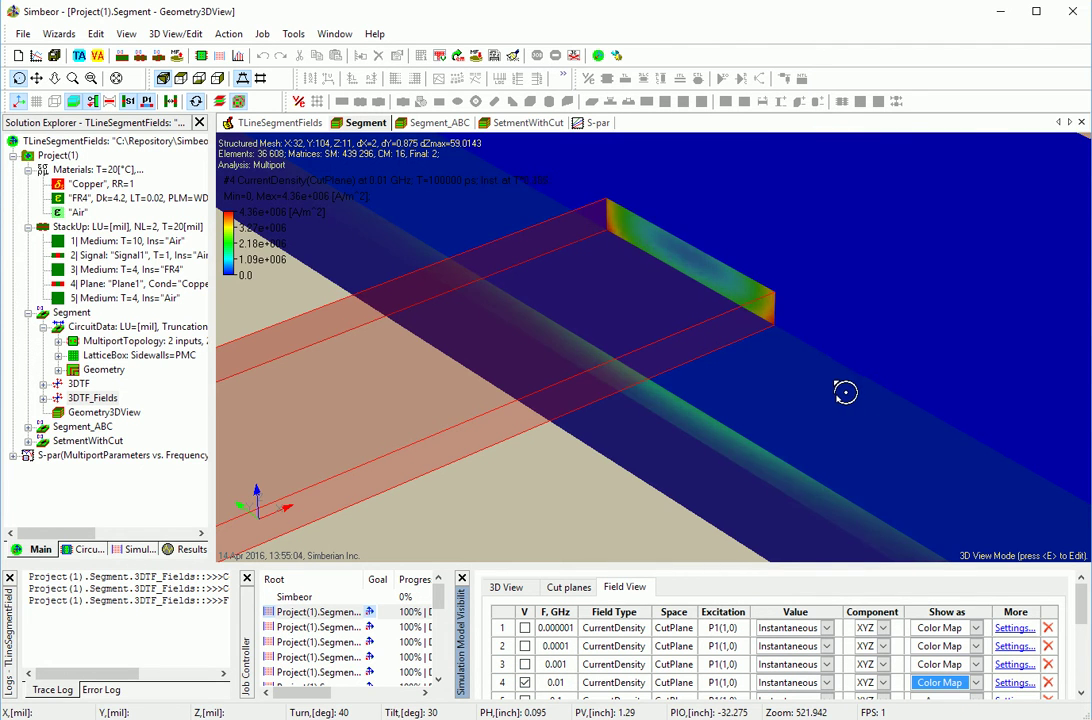
pyautogui.scroll(-1, 845, 391)
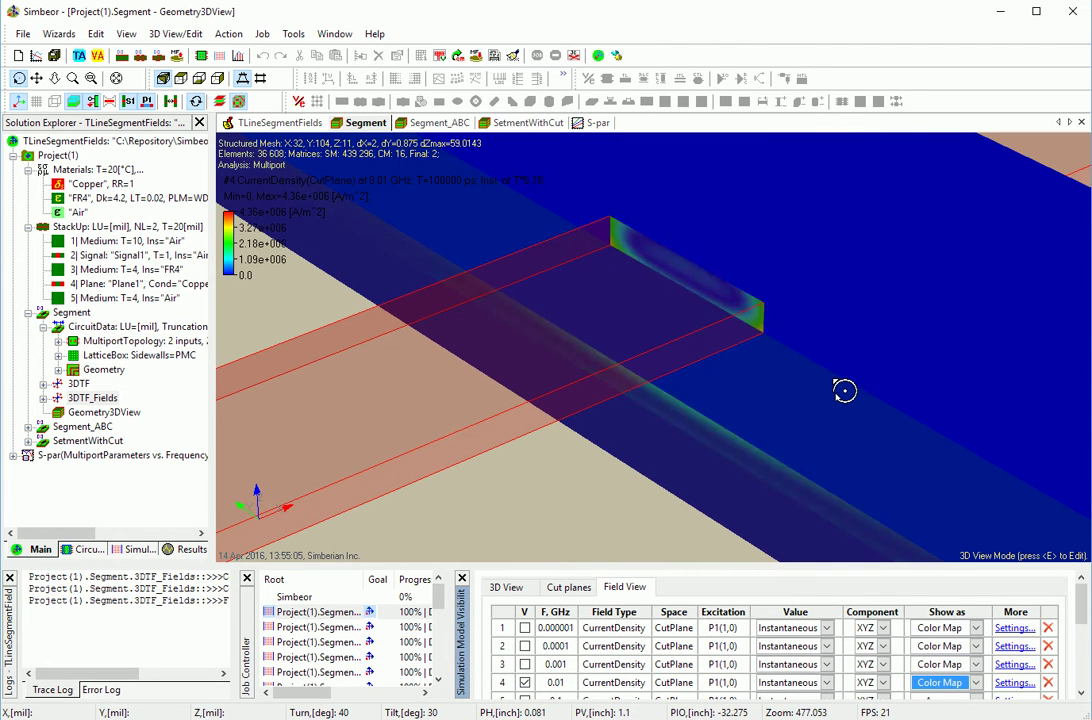
pyautogui.scroll(3, 812, 368)
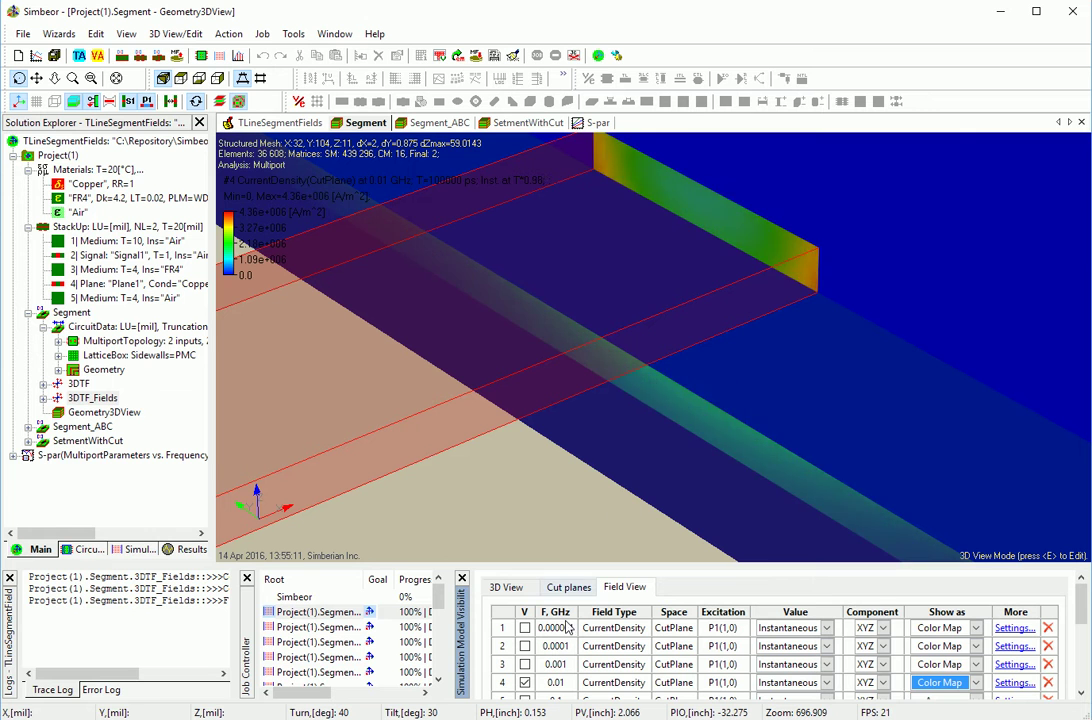
pyautogui.scroll(-1, 1084, 633)
pyautogui.scroll(-1, 1084, 633)
# - Show the 0.1 and 1.0 GHz fields as colour maps, hiding the 0.01 GHz field
pyautogui.click(525, 628)
pyautogui.click(525, 610)
pyautogui.click(941, 628)
pyautogui.click(930, 673)
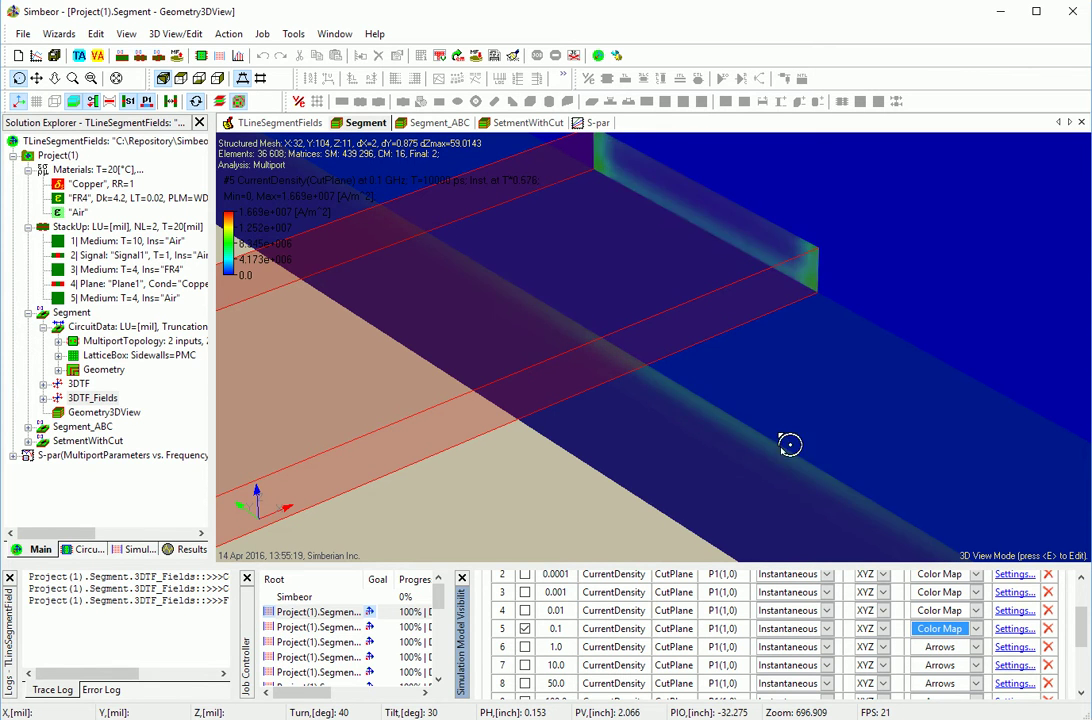
pyautogui.moveTo(792, 359); pyautogui.dragTo(822, 403)
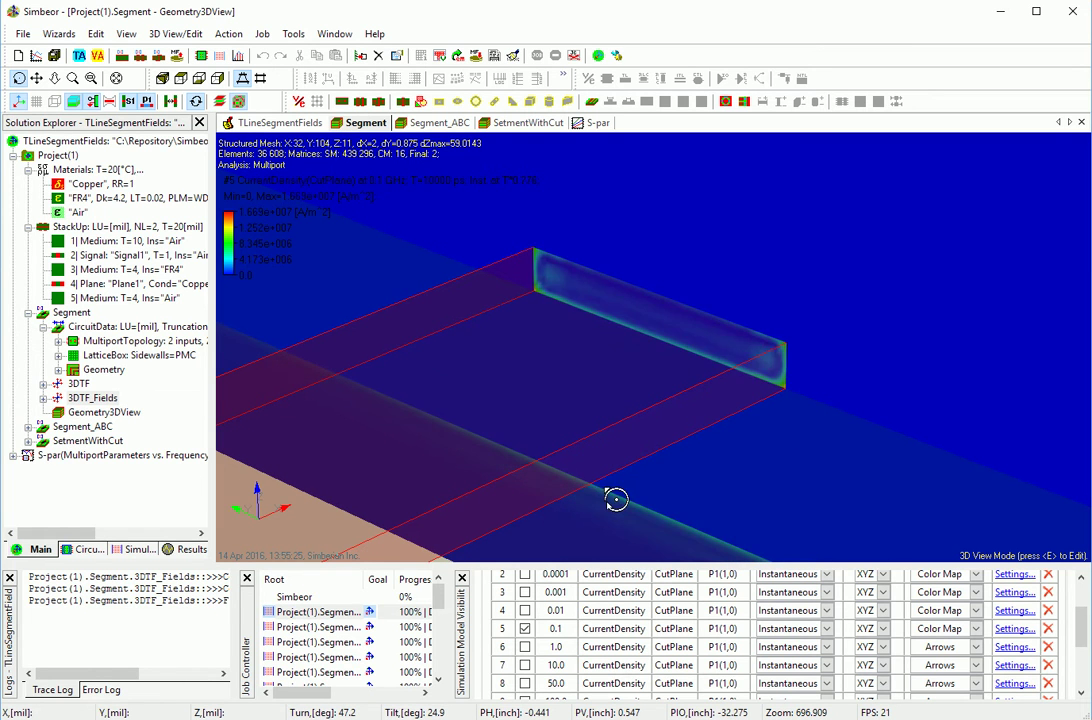
pyautogui.click(525, 647)
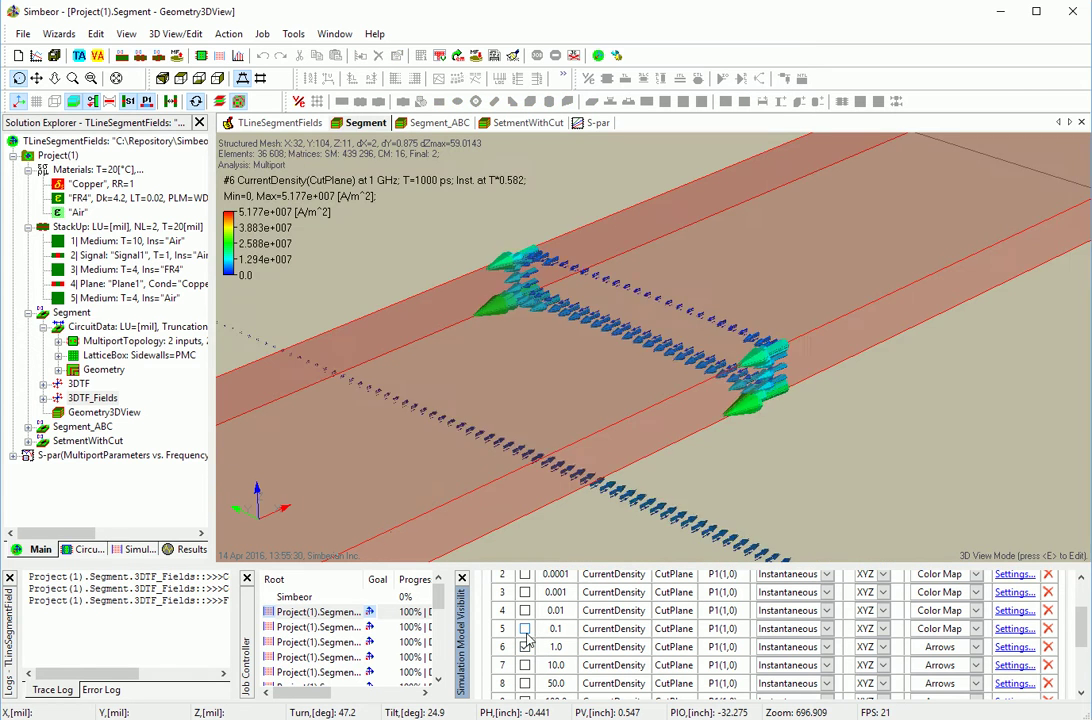
pyautogui.click(945, 647)
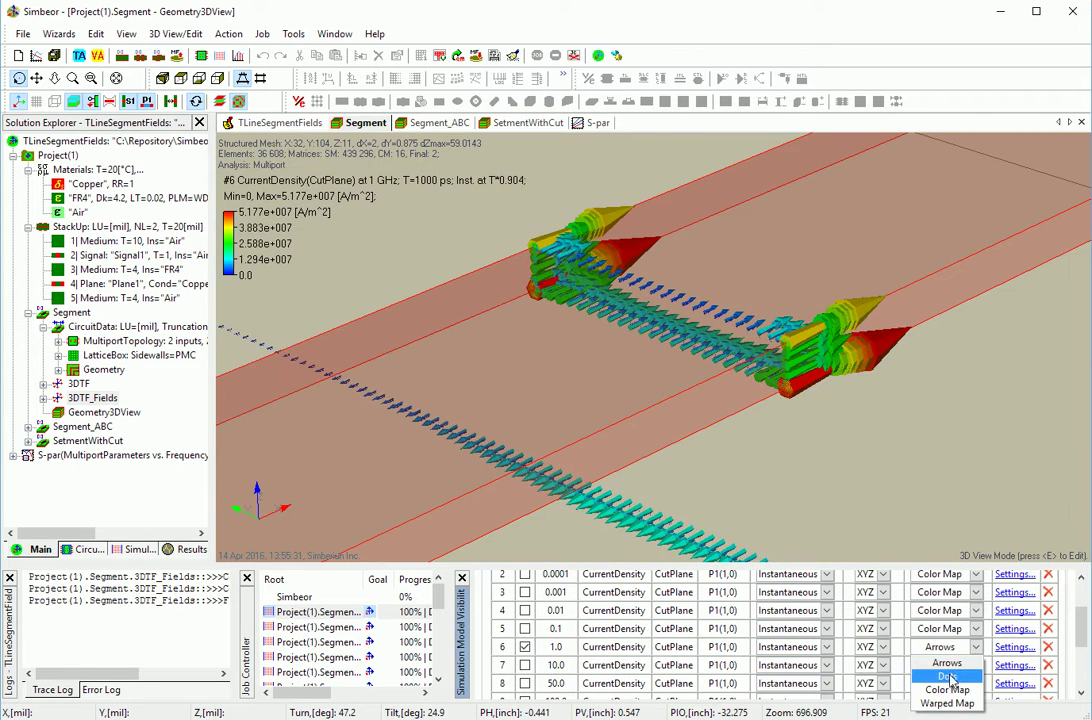
pyautogui.click(947, 677)
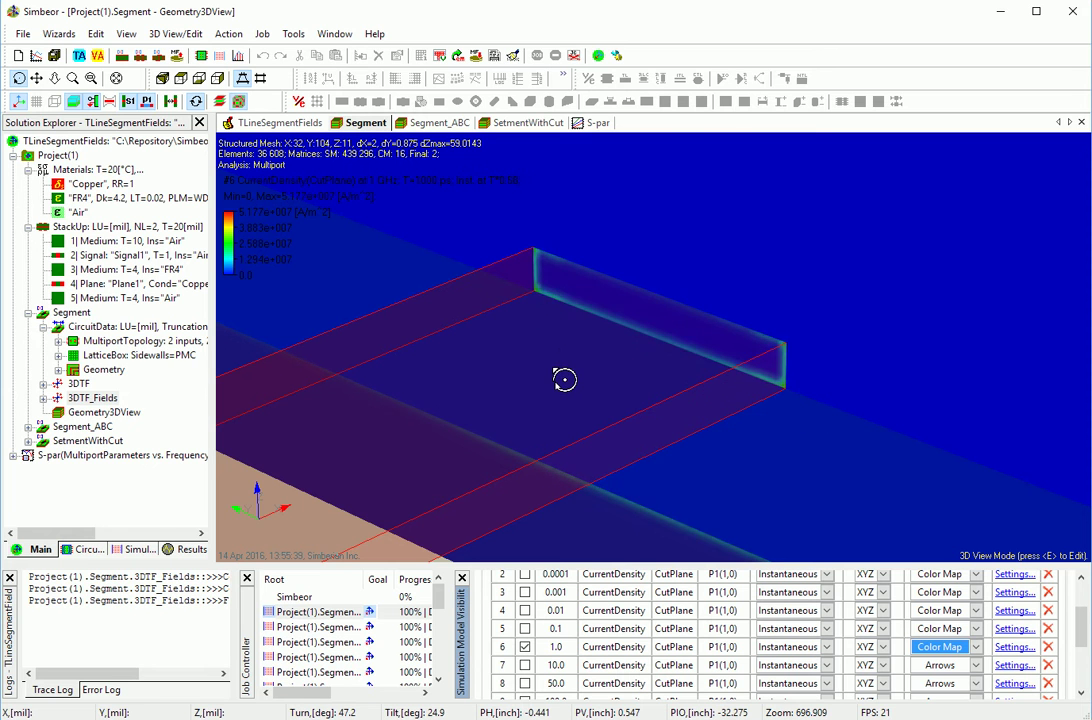
# - Display the 10 GHz field as a colour map, then hide it
pyautogui.scroll(-1, 563, 378)
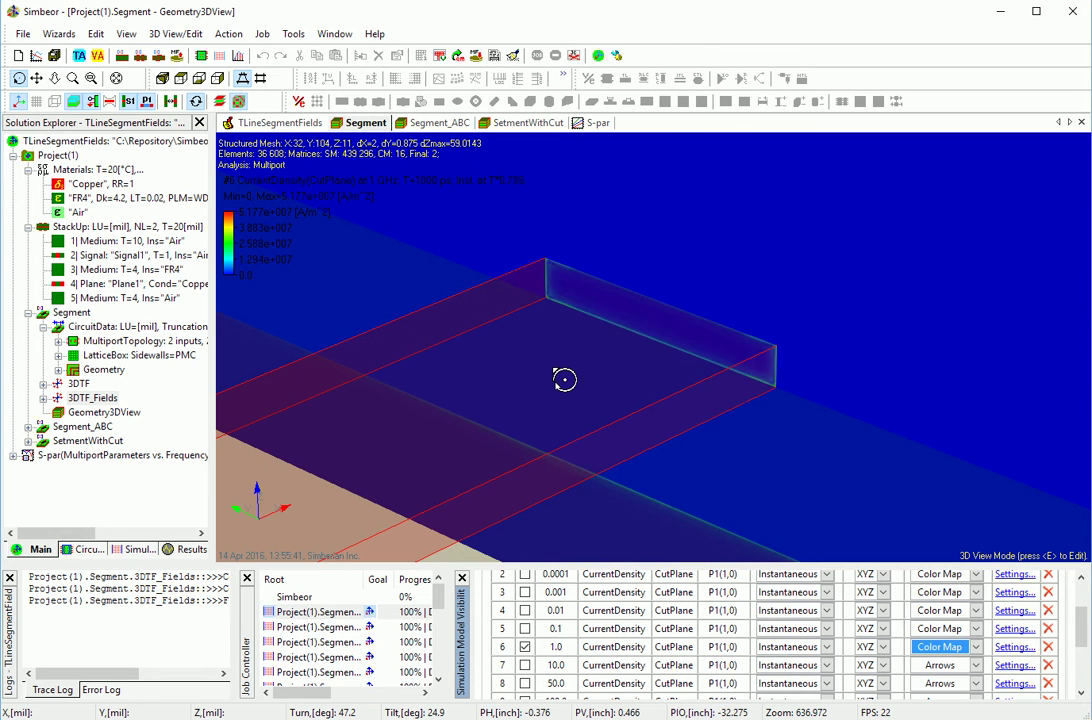
pyautogui.click(525, 665)
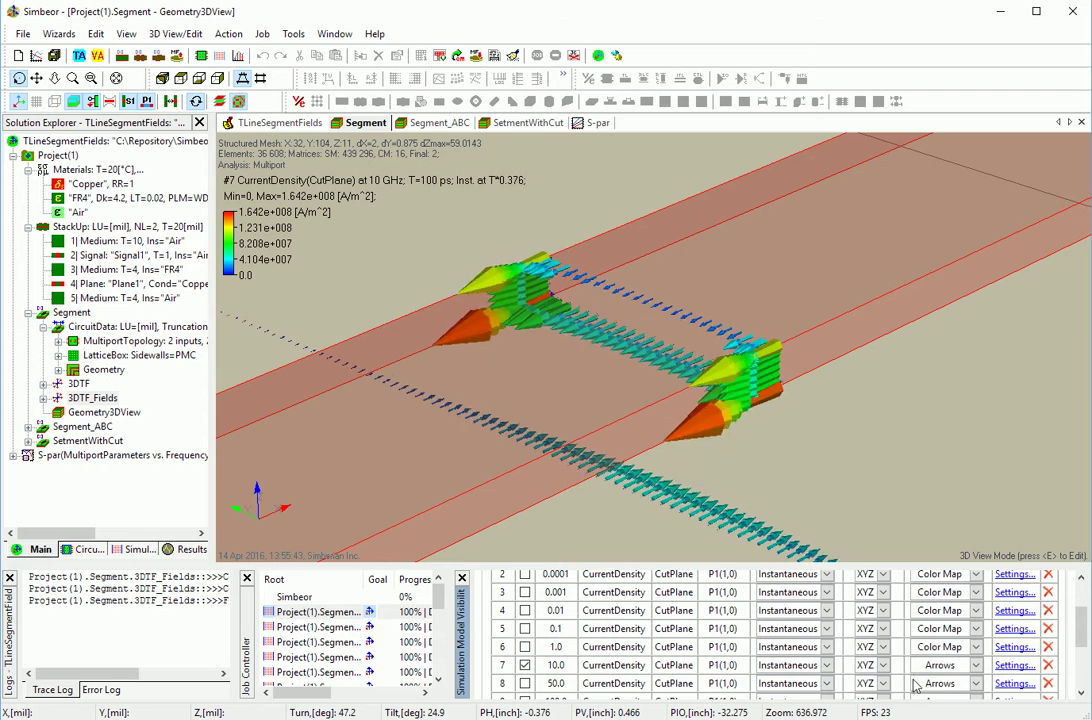
pyautogui.click(945, 665)
pyautogui.click(930, 707)
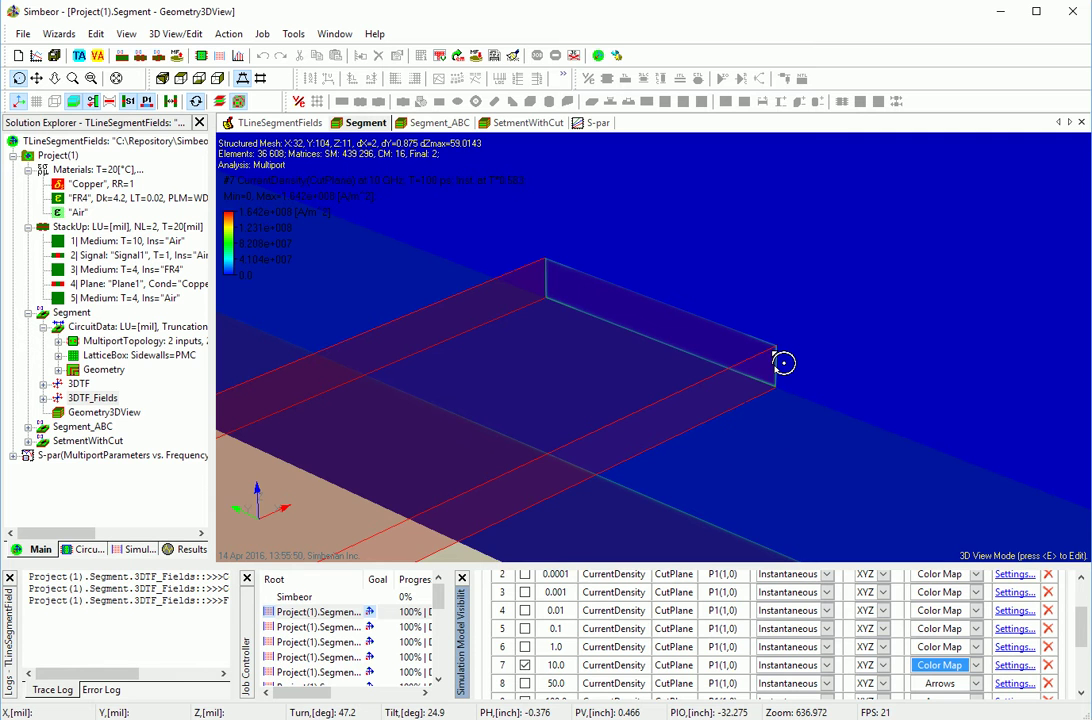
pyautogui.scroll(-2, 783, 364)
pyautogui.click(525, 665)
# - Compute a new 100 GHz surface current-density view and animate it as Instantaneous values
pyautogui.moveTo(1082, 628); pyautogui.dragTo(1083, 655)
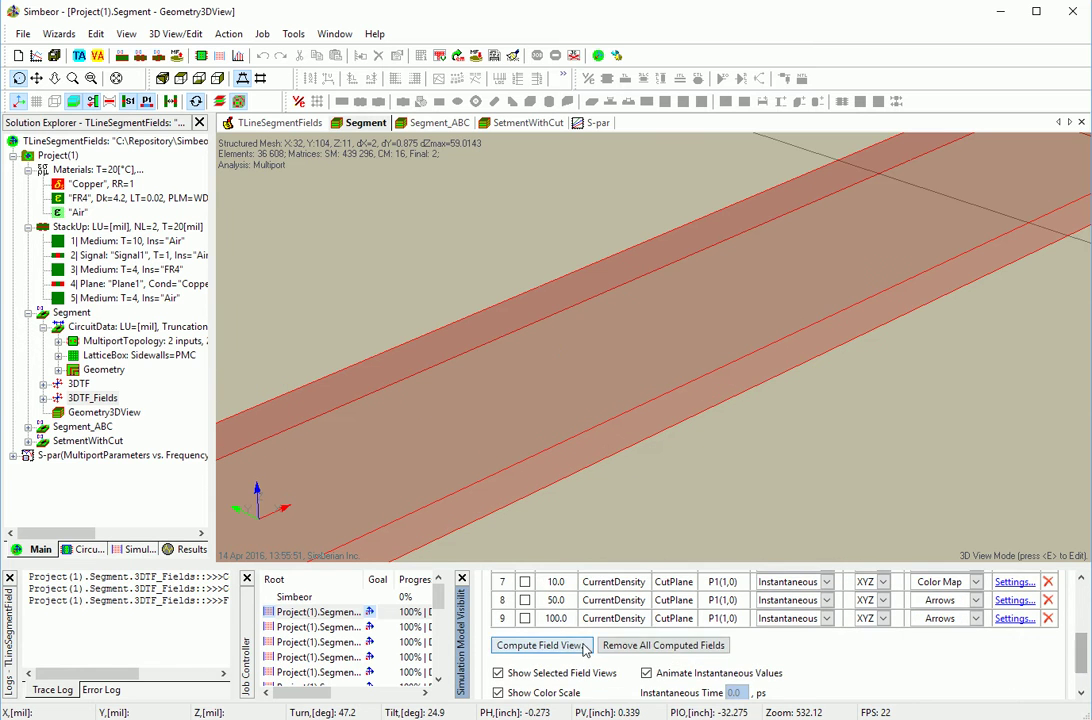
pyautogui.click(541, 645)
pyautogui.click(476, 283)
pyautogui.click(446, 380)
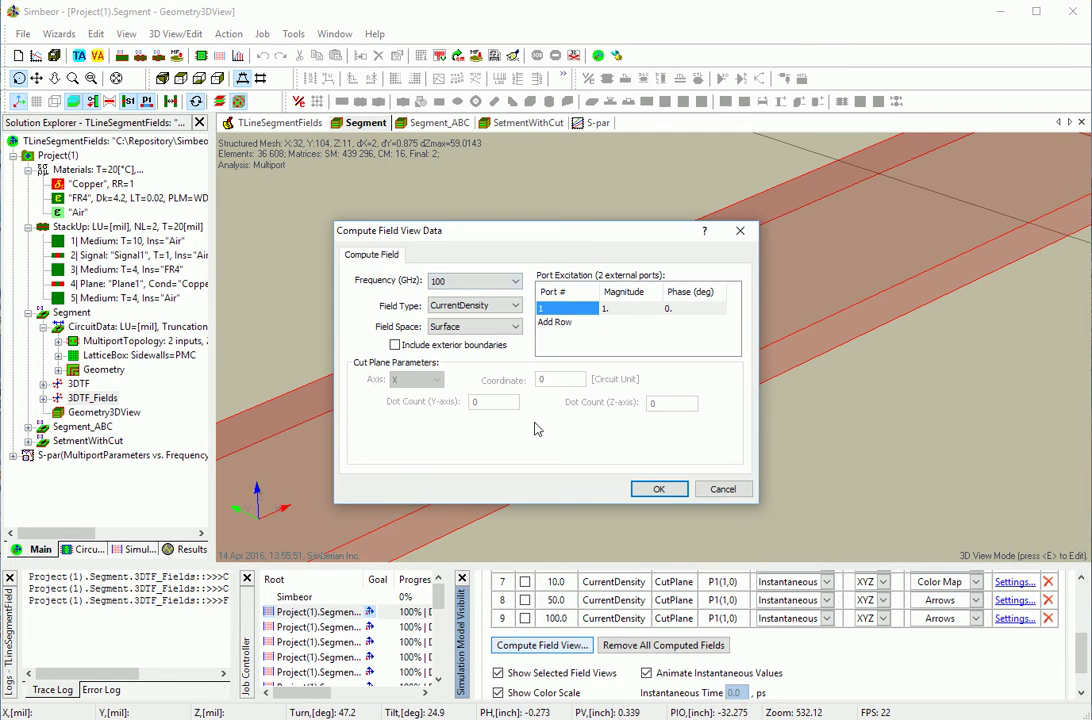
pyautogui.click(652, 487)
pyautogui.click(789, 636)
pyautogui.click(800, 636)
pyautogui.click(808, 664)
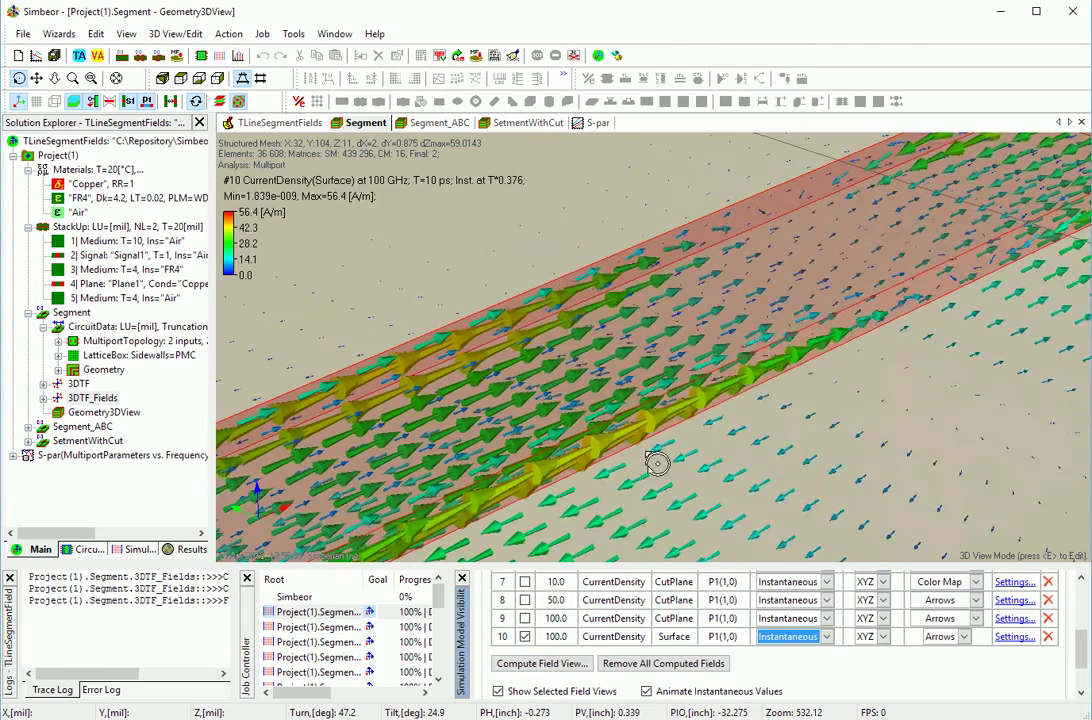
pyautogui.scroll(-2, 650, 456)
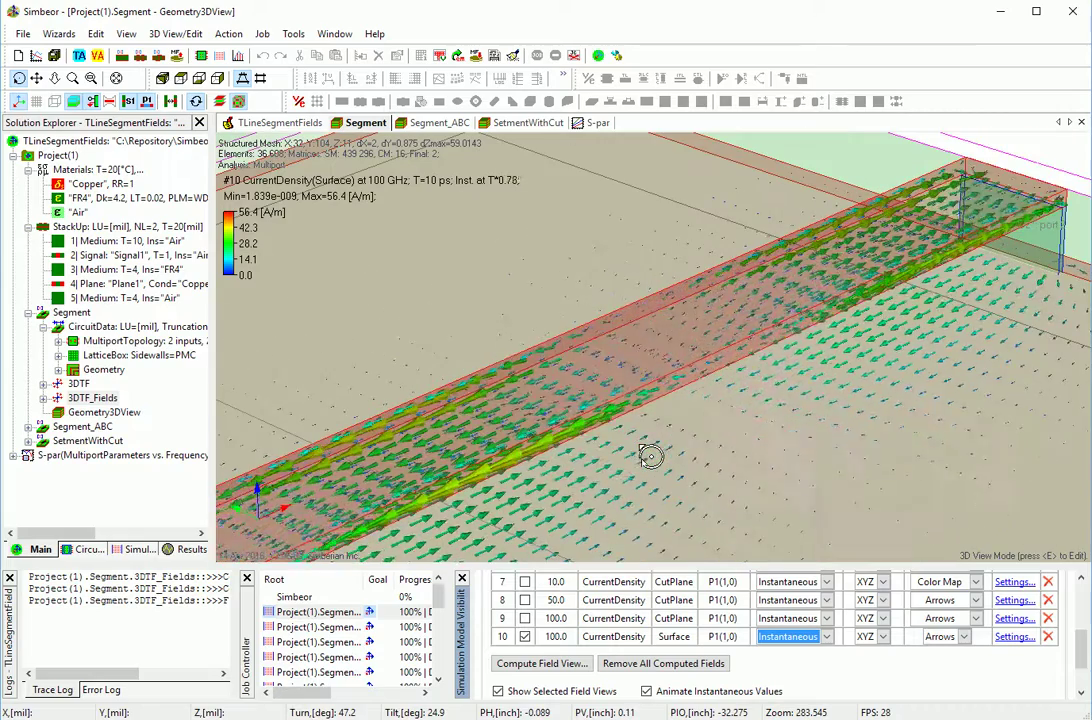
pyautogui.click(525, 618)
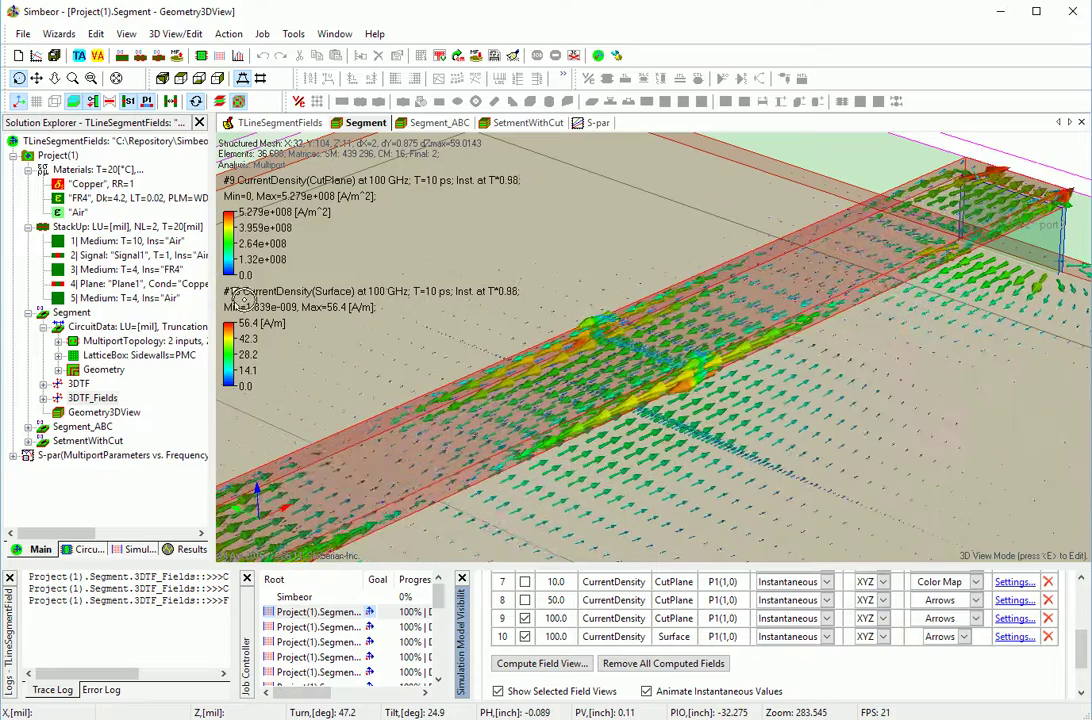
pyautogui.scroll(-2, 336, 337)
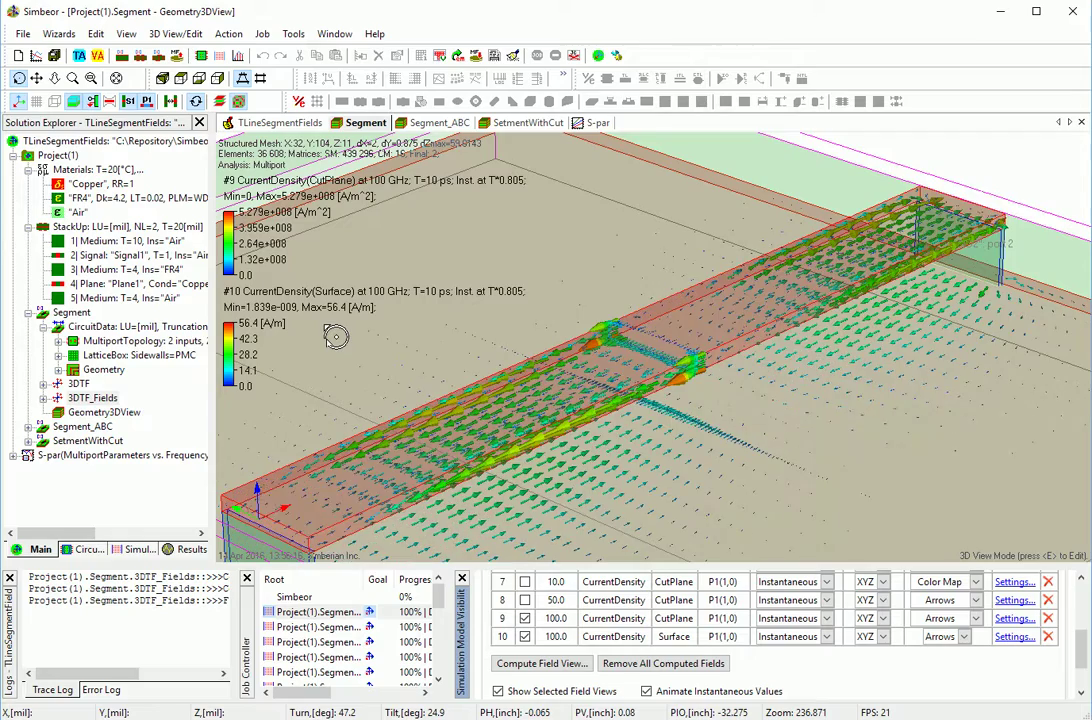
pyautogui.scroll(3, 581, 418)
pyautogui.moveTo(581, 418); pyautogui.dragTo(587, 402)
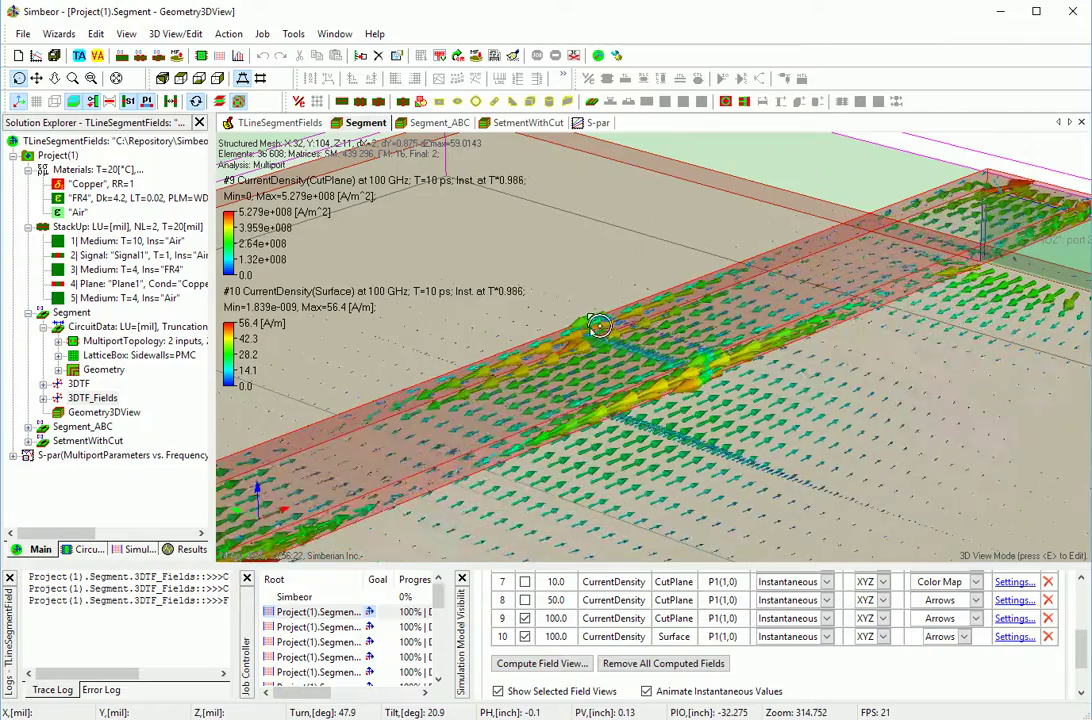
pyautogui.scroll(3, 653, 353)
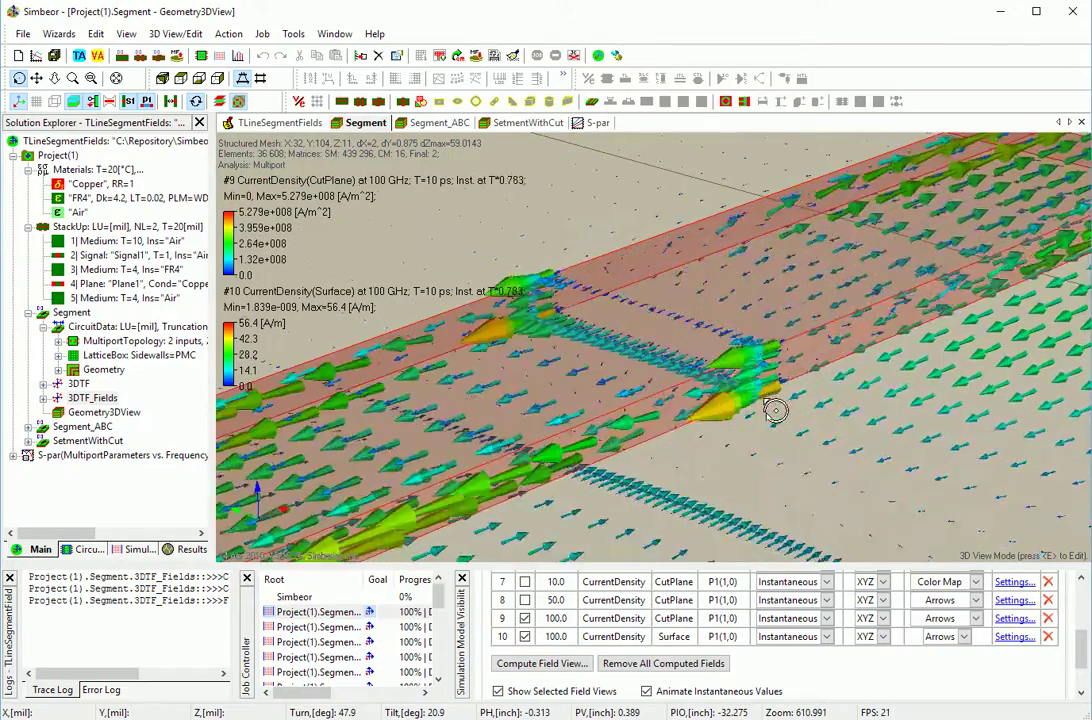
pyautogui.scroll(-2, 775, 410)
pyautogui.scroll(-2, 758, 374)
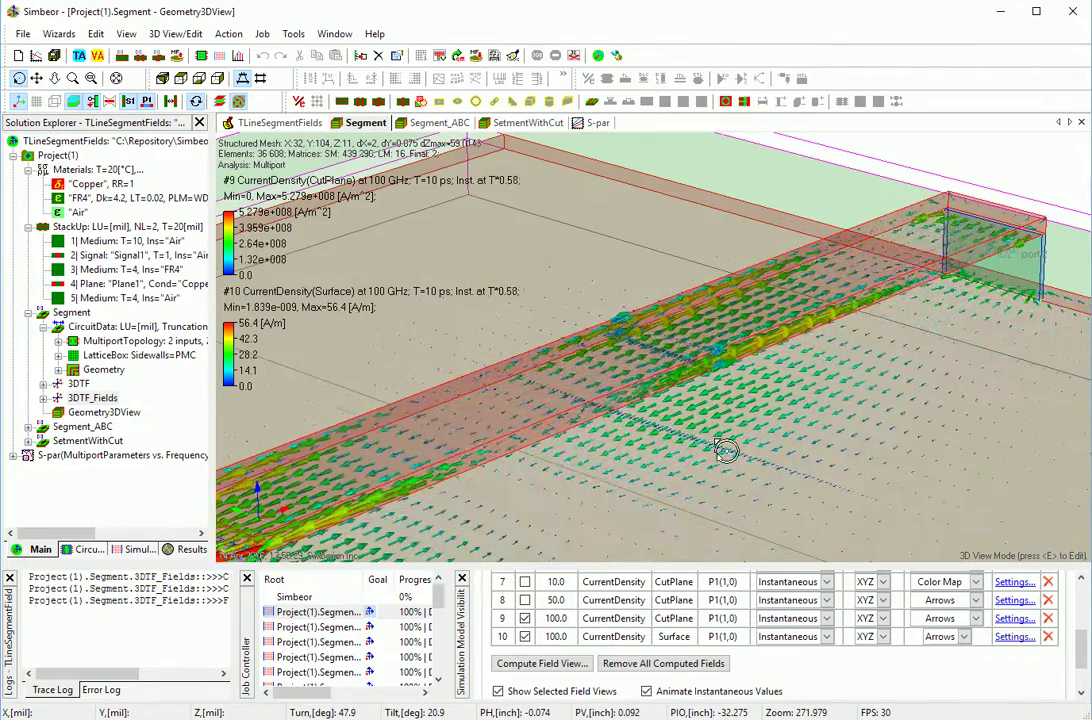
pyautogui.click(524, 618)
pyautogui.scroll(-1, 699, 433)
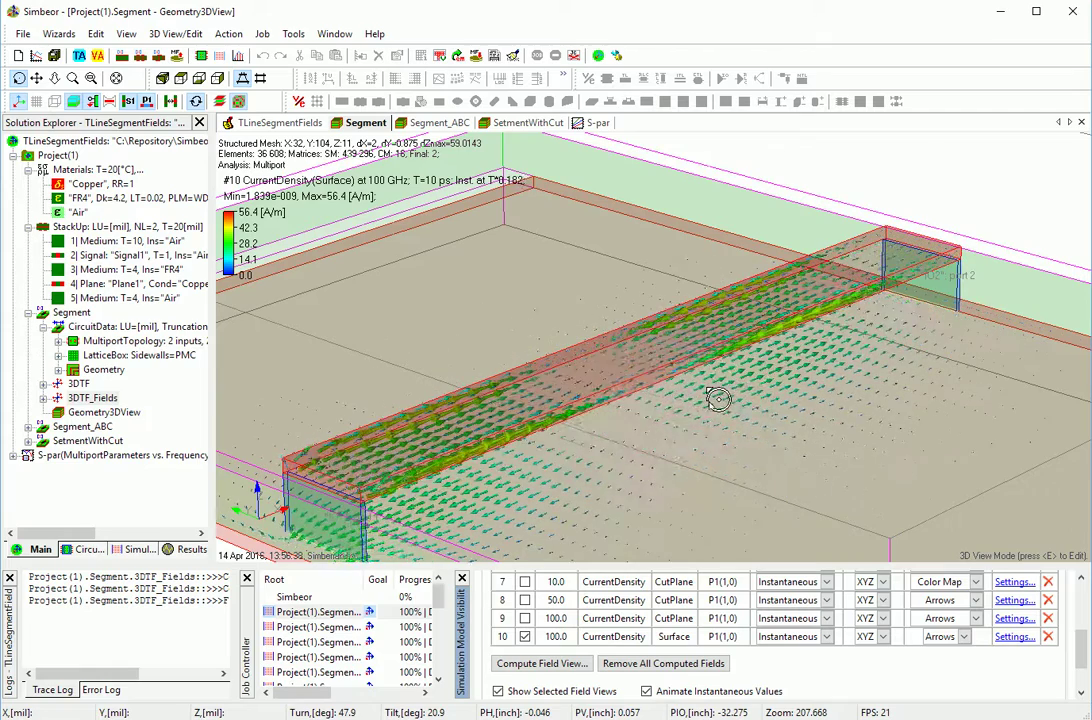
# - Compute a new surface current-density field view at 1 GHz
pyautogui.click(541, 663)
pyautogui.click(476, 281)
pyautogui.click(448, 347)
pyautogui.click(658, 488)
# - Hide the 100 GHz field and animate the 1 GHz field as Instantaneous values
pyautogui.click(525, 637)
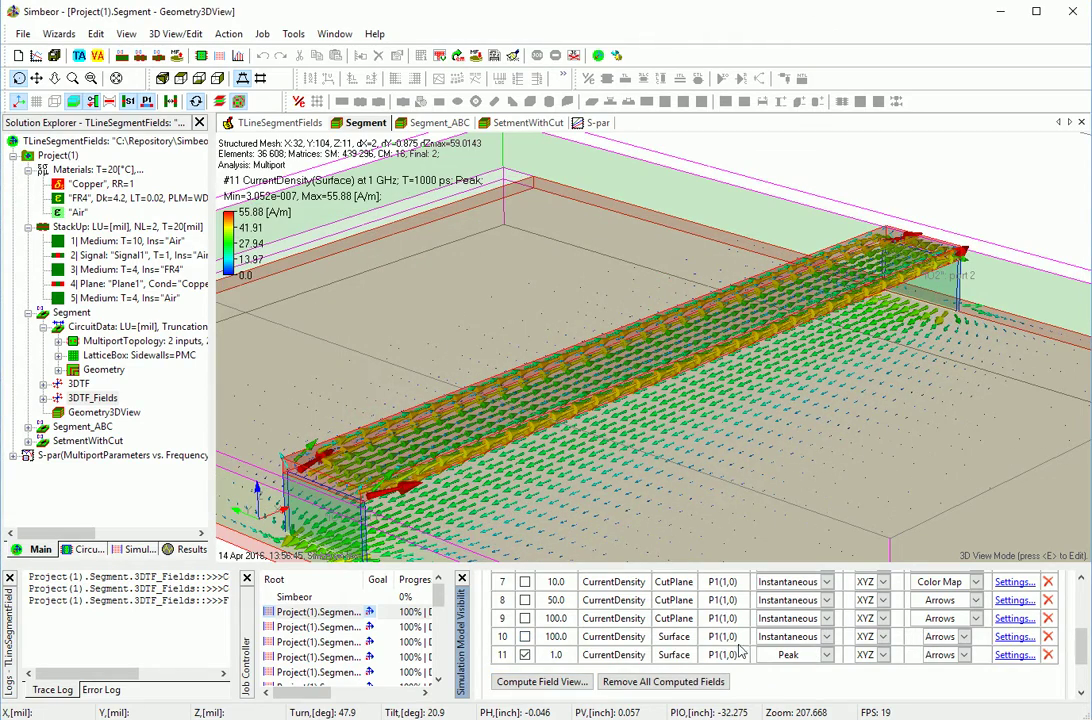
pyautogui.click(790, 655)
pyautogui.click(796, 684)
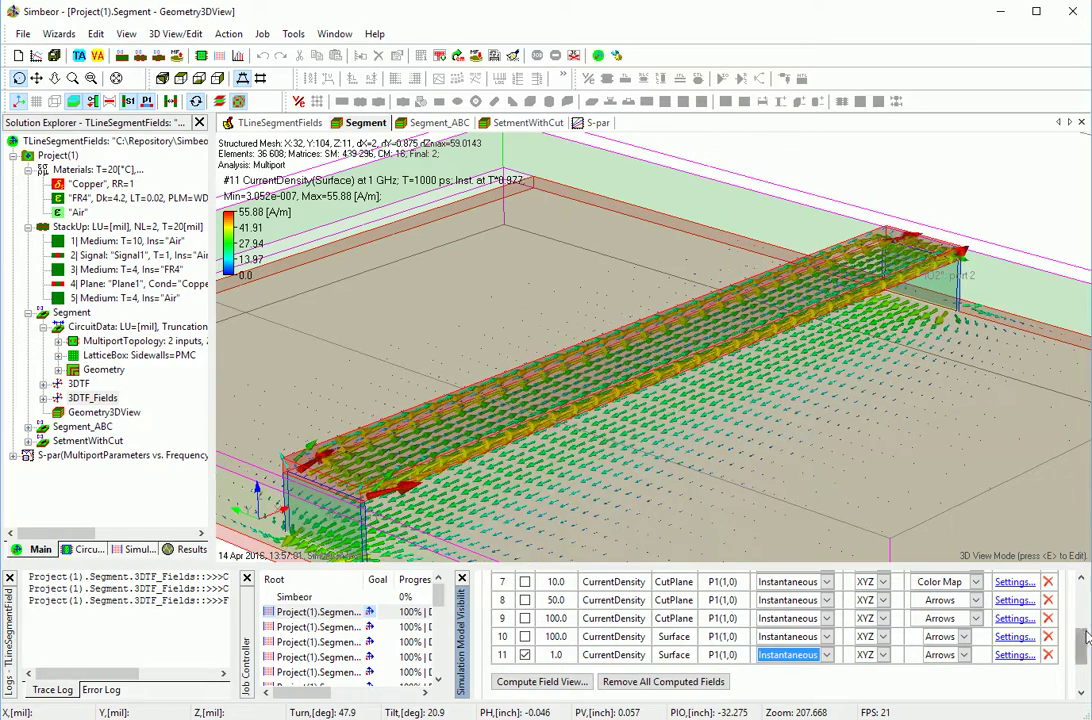
pyautogui.scroll(2, 1084, 627)
pyautogui.scroll(1, 1084, 627)
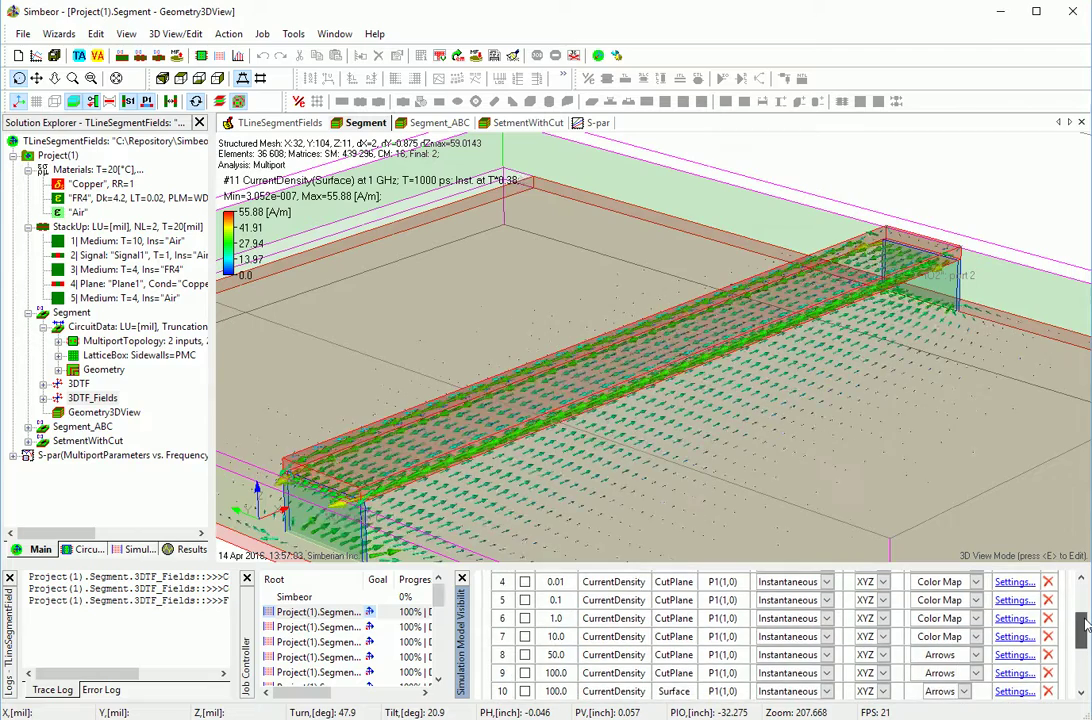
# - Compute a new surface current-density field view at 0.0001 GHz
pyautogui.scroll(-7, 1084, 627)
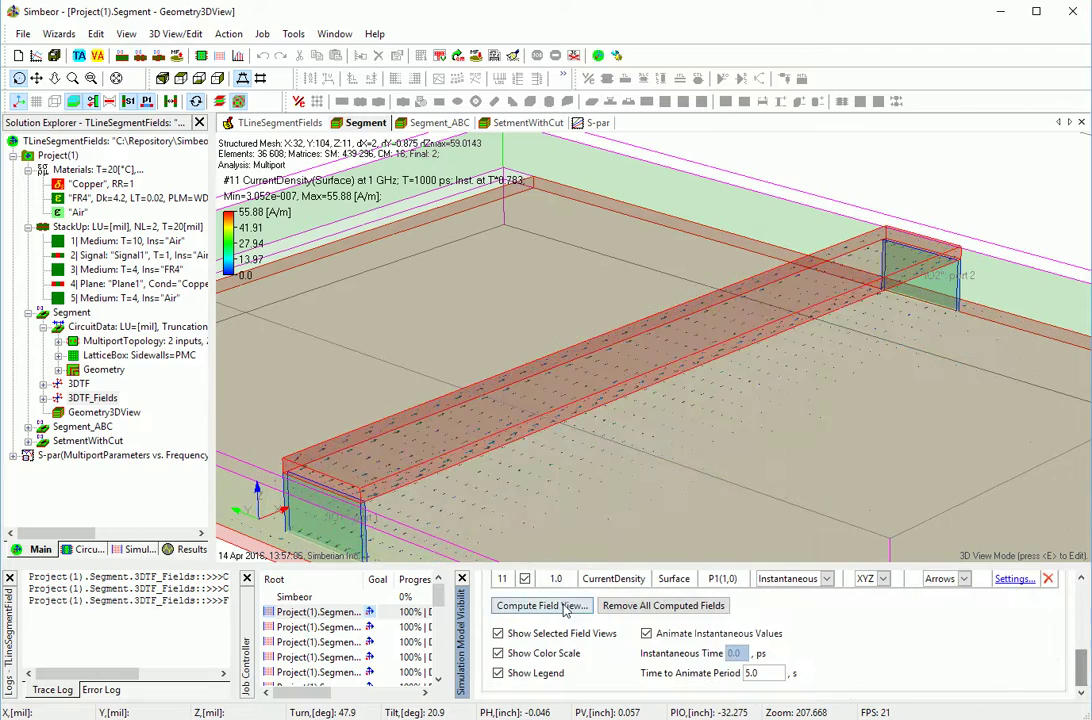
pyautogui.click(540, 605)
pyautogui.click(472, 281)
pyautogui.click(473, 344)
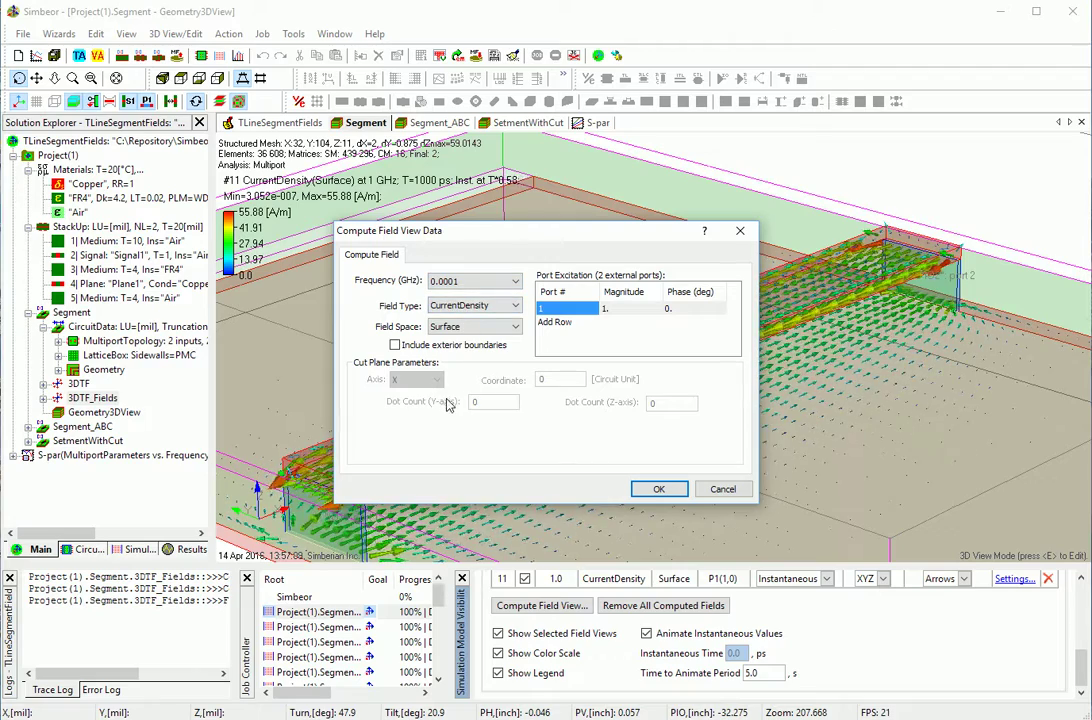
pyautogui.click(659, 489)
# - Hide the 1 GHz field and display the 0.0001 GHz field as instantaneous values
pyautogui.scroll(1, 560, 605)
pyautogui.click(524, 600)
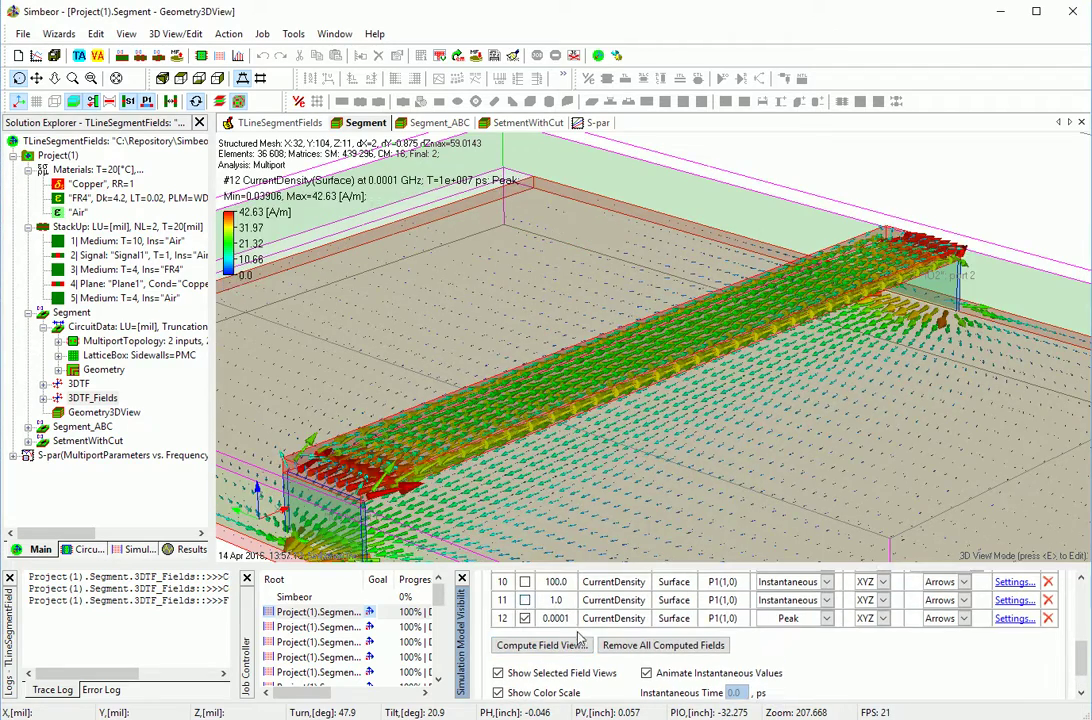
pyautogui.click(826, 618)
pyautogui.click(797, 648)
pyautogui.scroll(2, 713, 486)
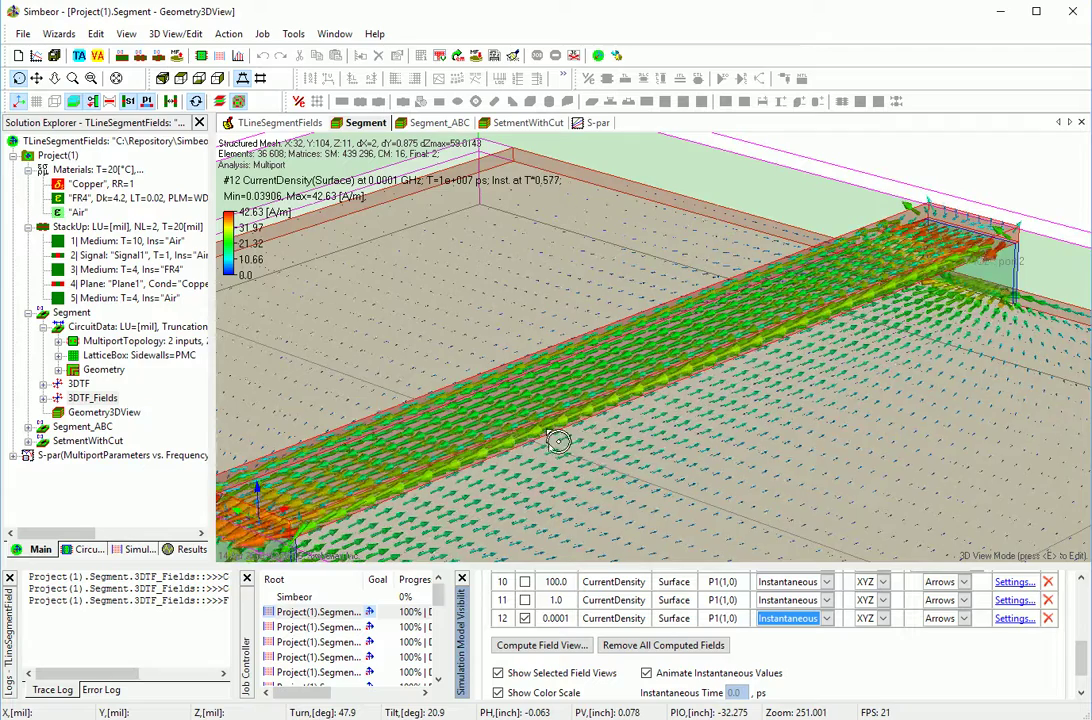
# - Set the conductor transparency to mid-range in the 3D View Visibility Attributes
pyautogui.moveTo(564, 450); pyautogui.dragTo(614, 350)
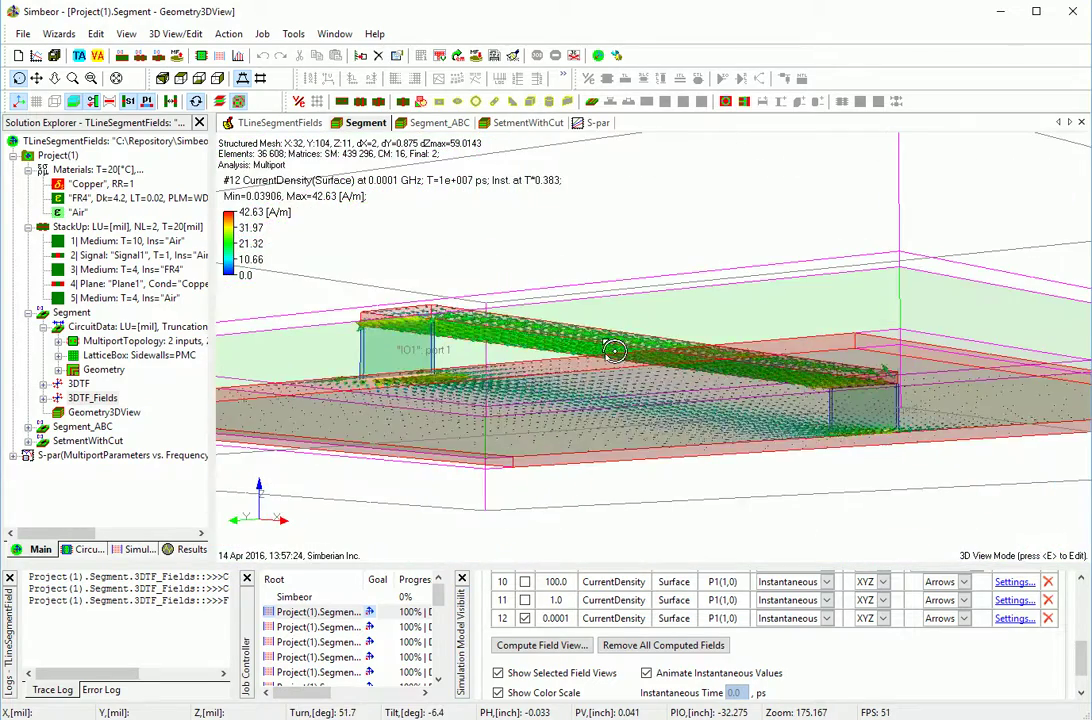
pyautogui.press('v')
pyautogui.moveTo(86, 113); pyautogui.dragTo(216, 116)
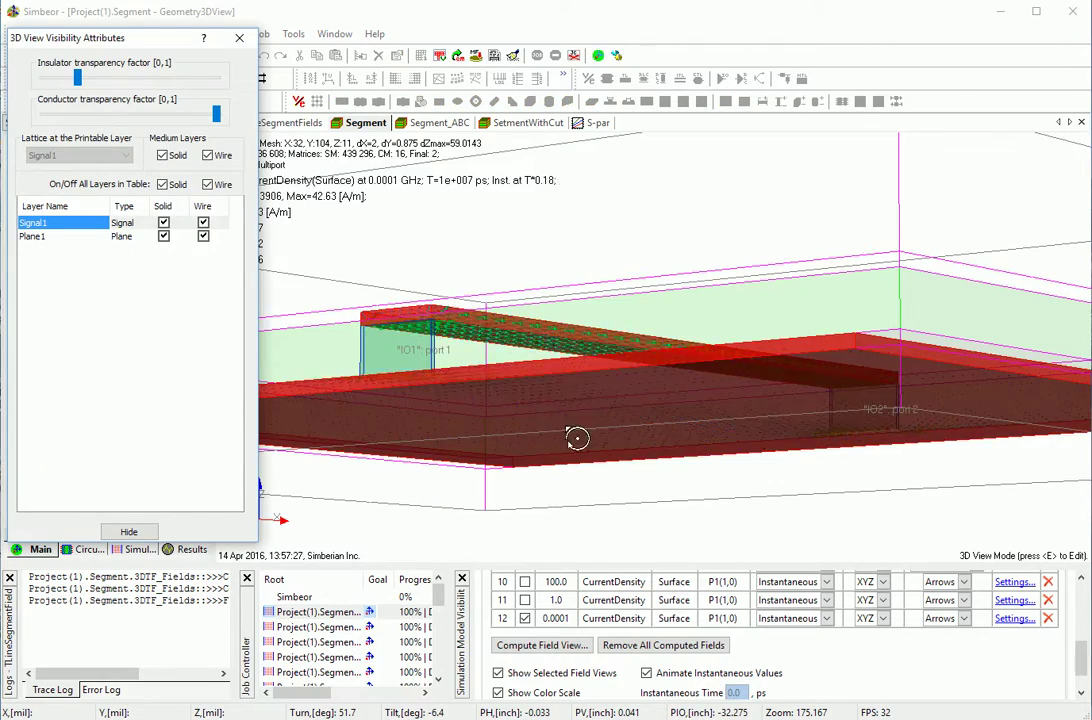
pyautogui.moveTo(592, 453); pyautogui.dragTo(630, 447)
pyautogui.scroll(5, 762, 420)
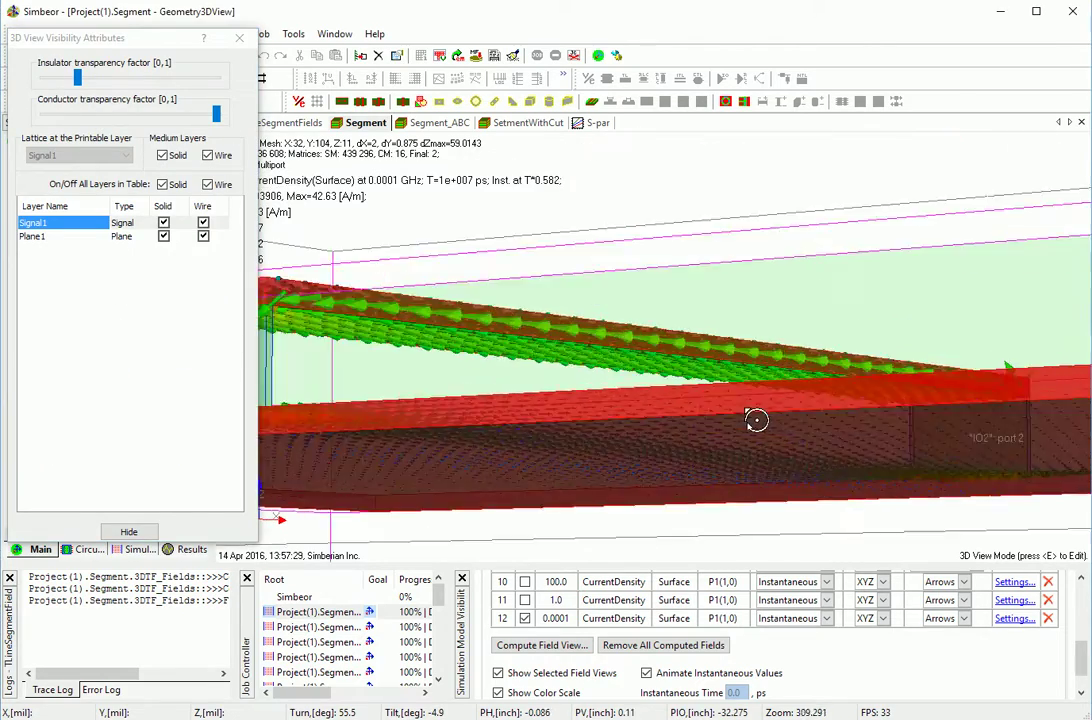
pyautogui.moveTo(775, 434); pyautogui.dragTo(670, 497)
pyautogui.scroll(-2, 670, 497)
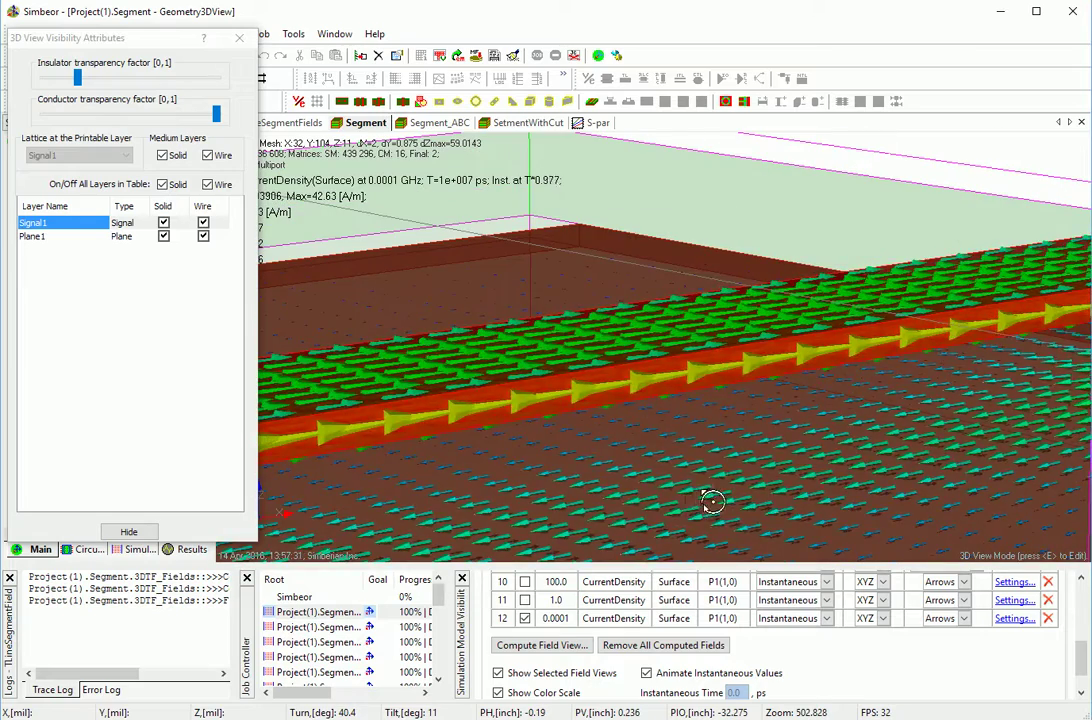
pyautogui.scroll(-2, 707, 484)
pyautogui.moveTo(216, 113); pyautogui.dragTo(140, 113)
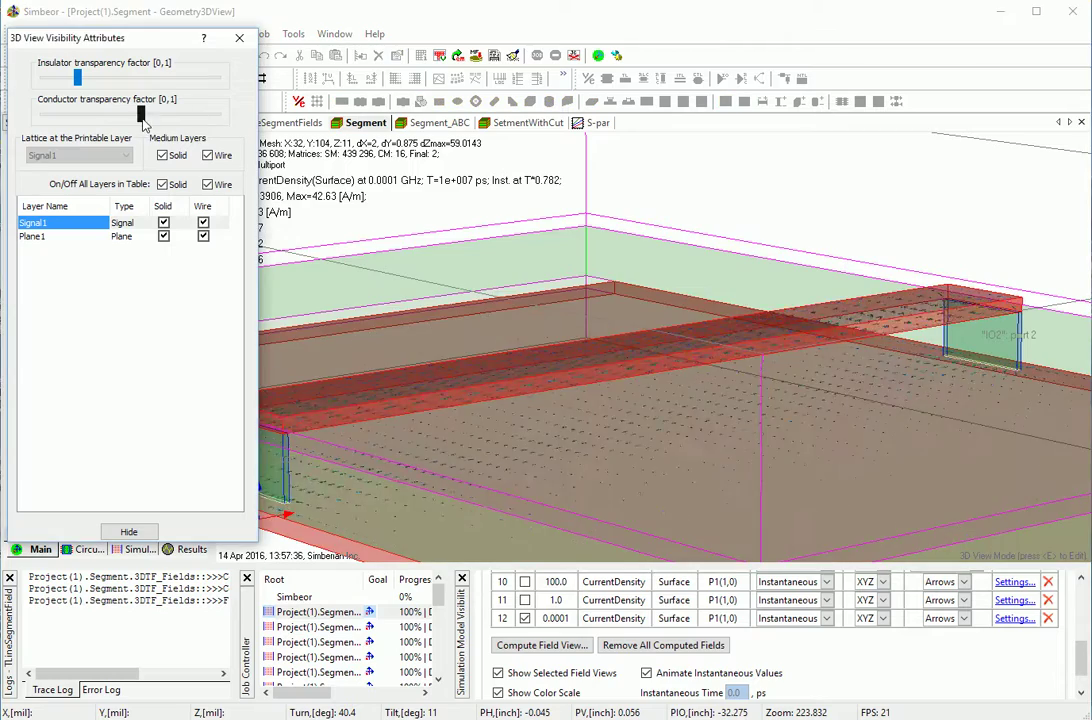
# - Inspect the translucent strip from a flat cross-section side view, then return to an oblique view
pyautogui.moveTo(585, 392); pyautogui.dragTo(705, 432)
pyautogui.press('y')
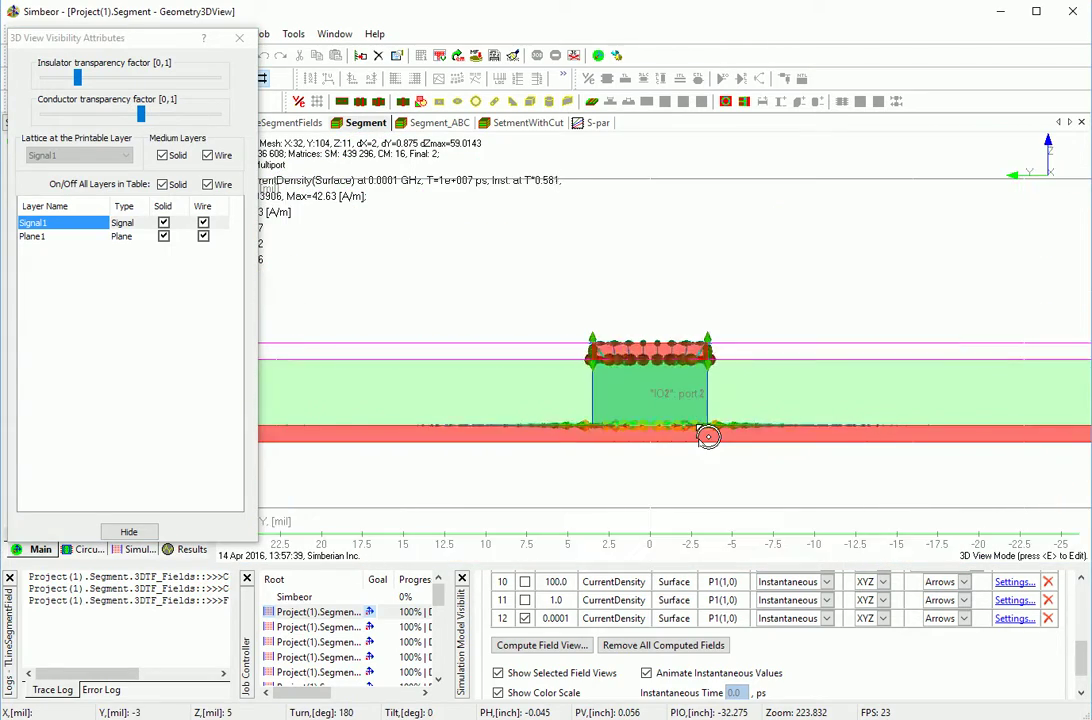
pyautogui.scroll(2, 707, 436)
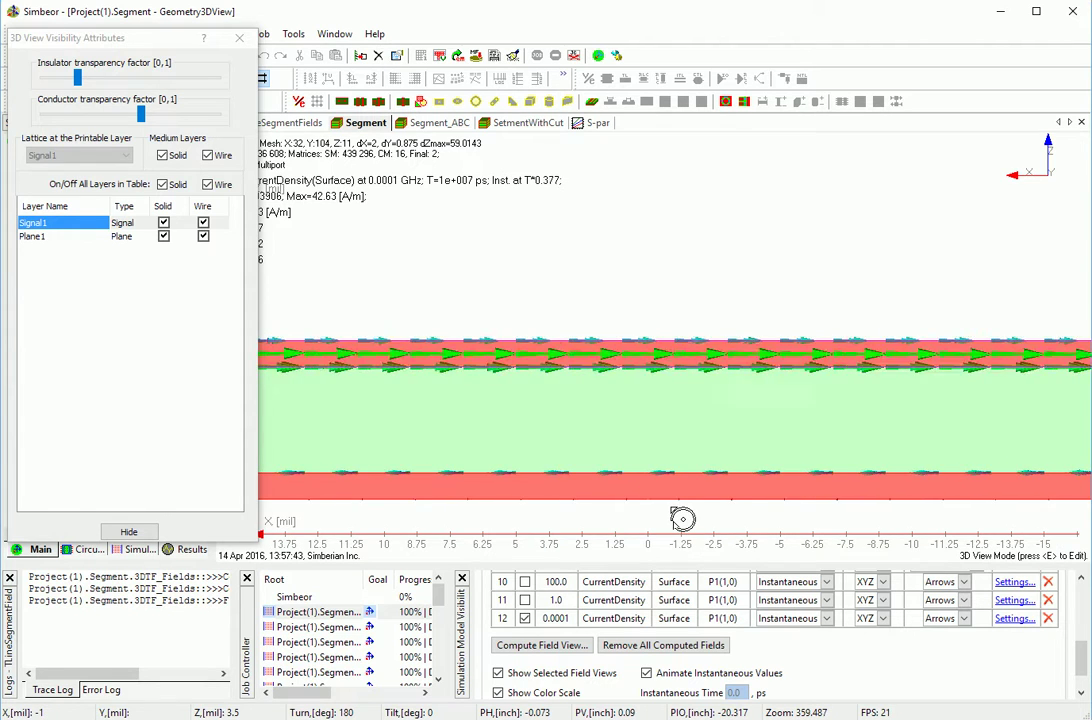
pyautogui.press('y')
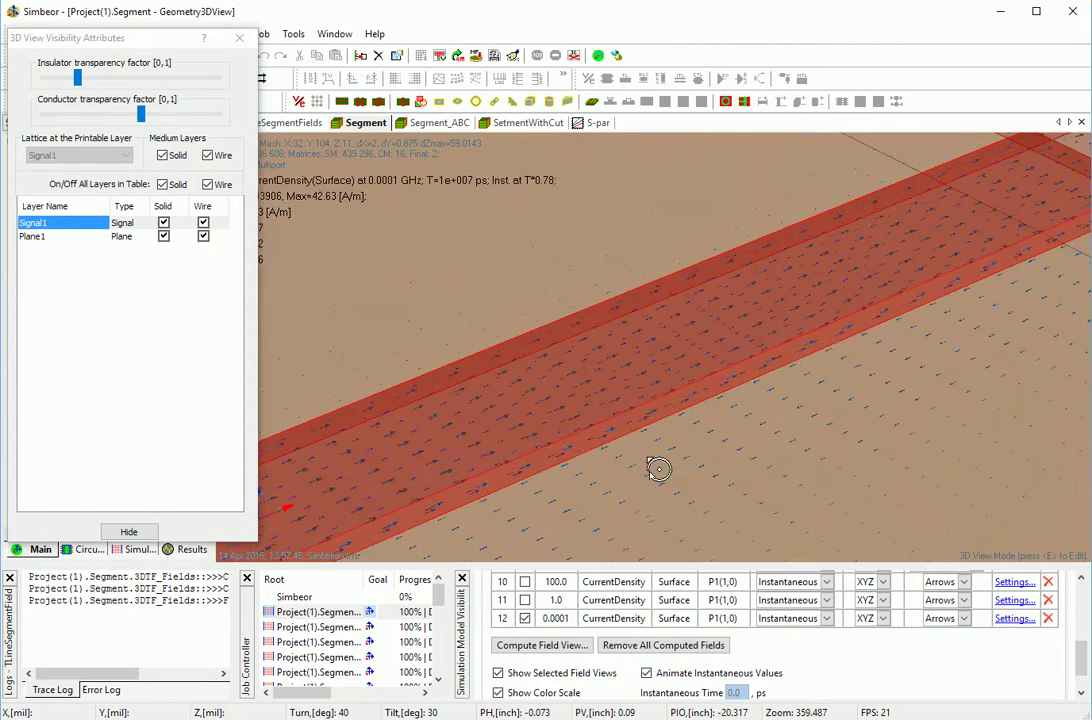
pyautogui.click(240, 39)
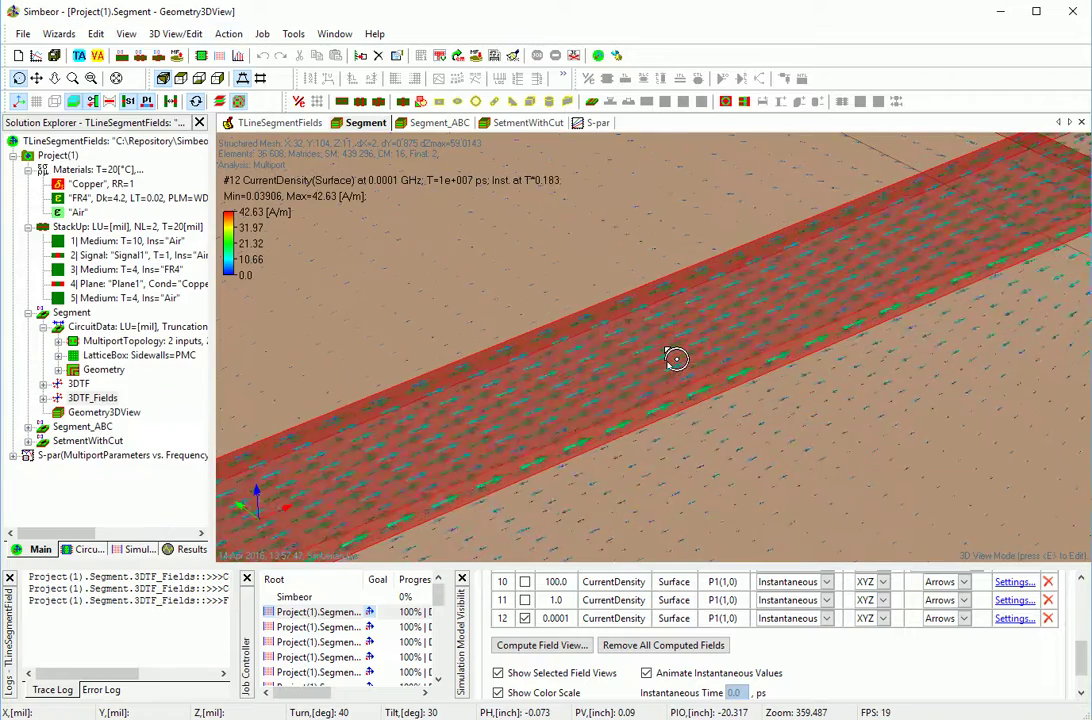